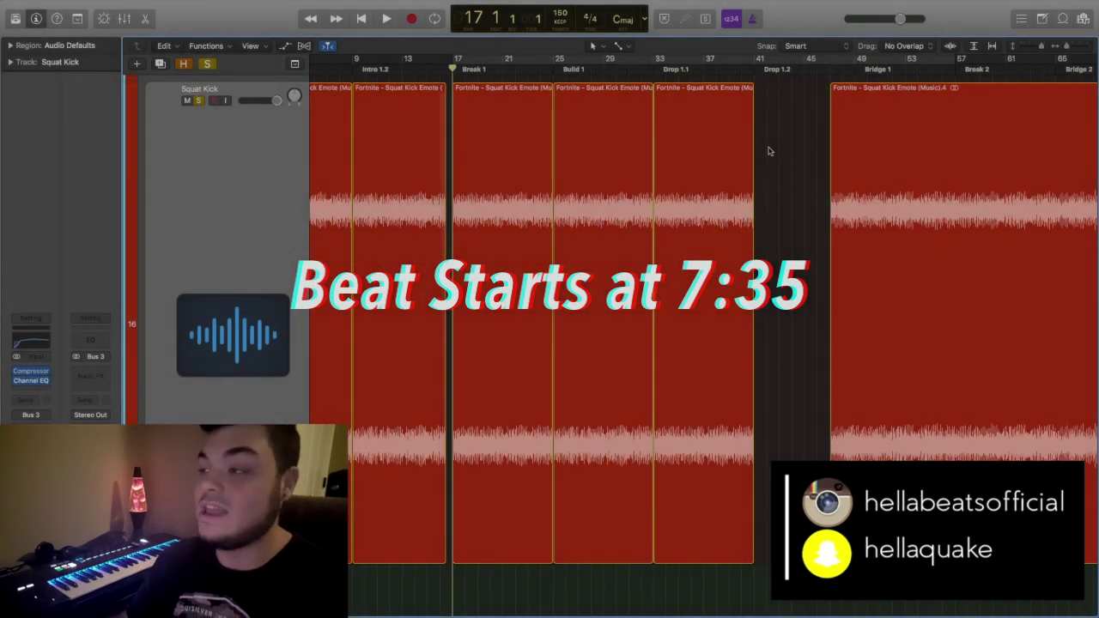
- Play the Squat Kick sample from bar 47 and in the Drop 1.1 section, and stop playback
{"action": "left_click_drag", "start_coordinate": [900, 78], "coordinate": [568, 76]}
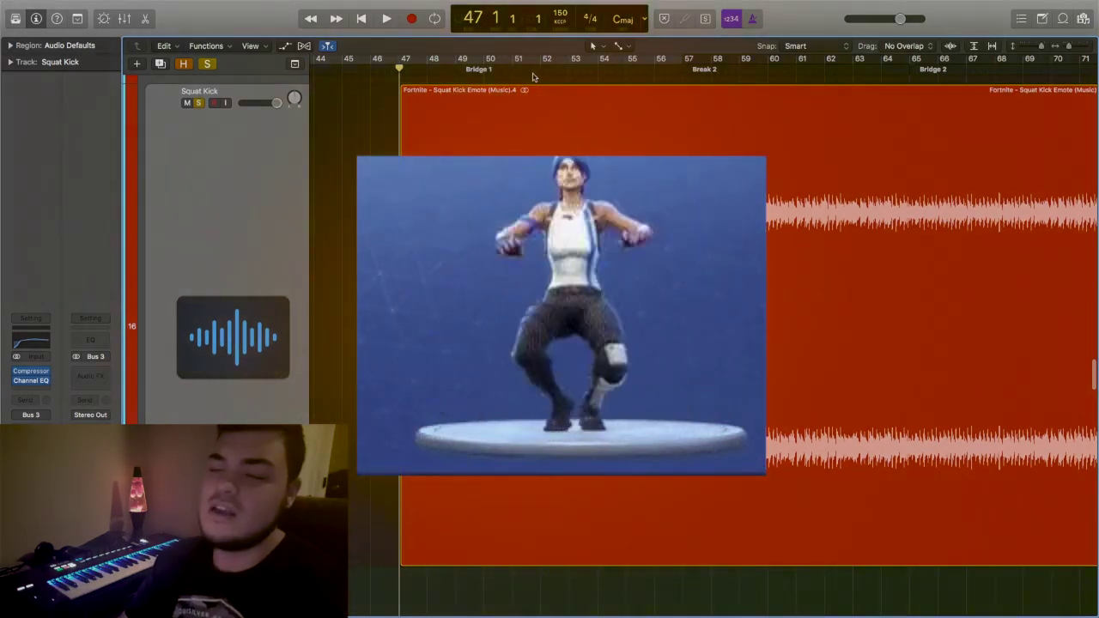
{"action": "left_click_drag", "start_coordinate": [1069, 47], "coordinate": [1069, 47]}
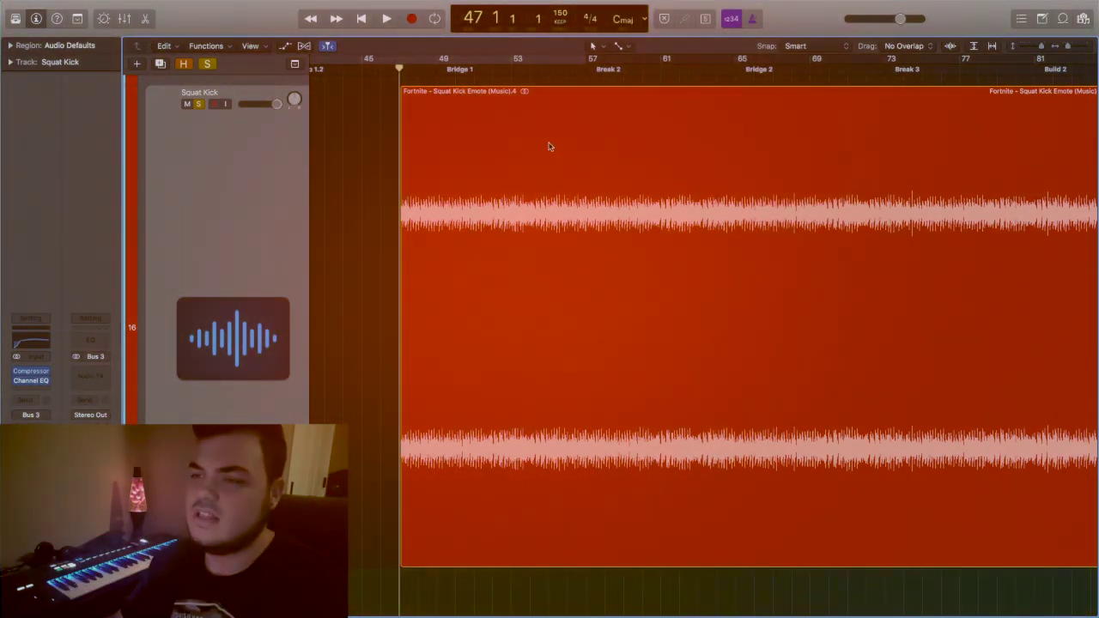
{"action": "key", "text": "space"}
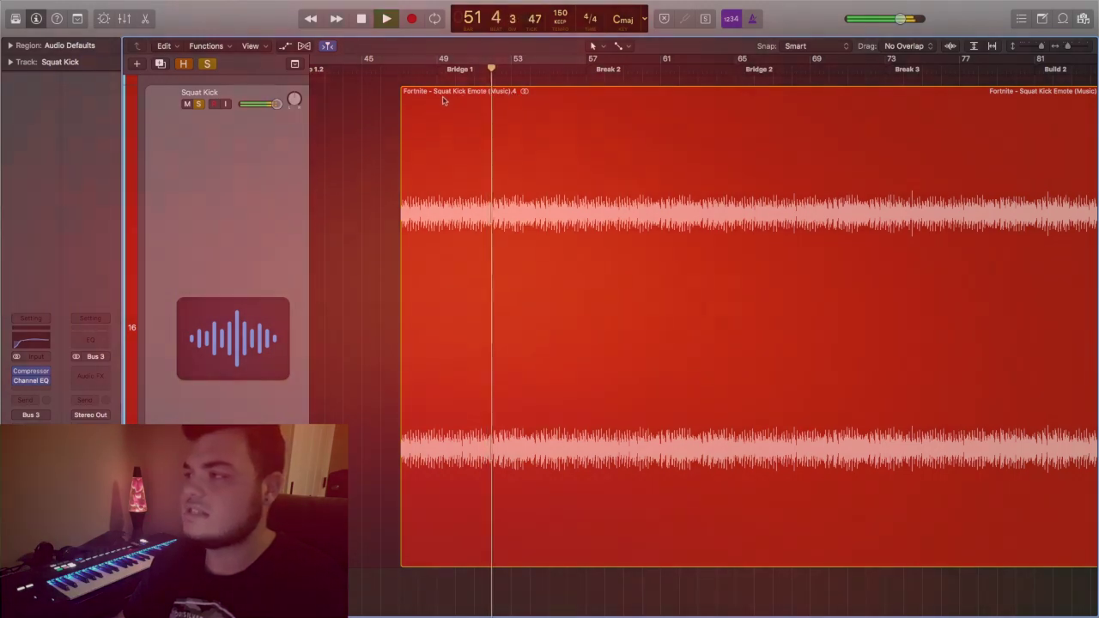
{"action": "scroll", "coordinate": [481, 97], "scroll_direction": "up", "scroll_amount": 1}
{"action": "scroll", "coordinate": [481, 97], "scroll_direction": "down", "scroll_amount": 1}
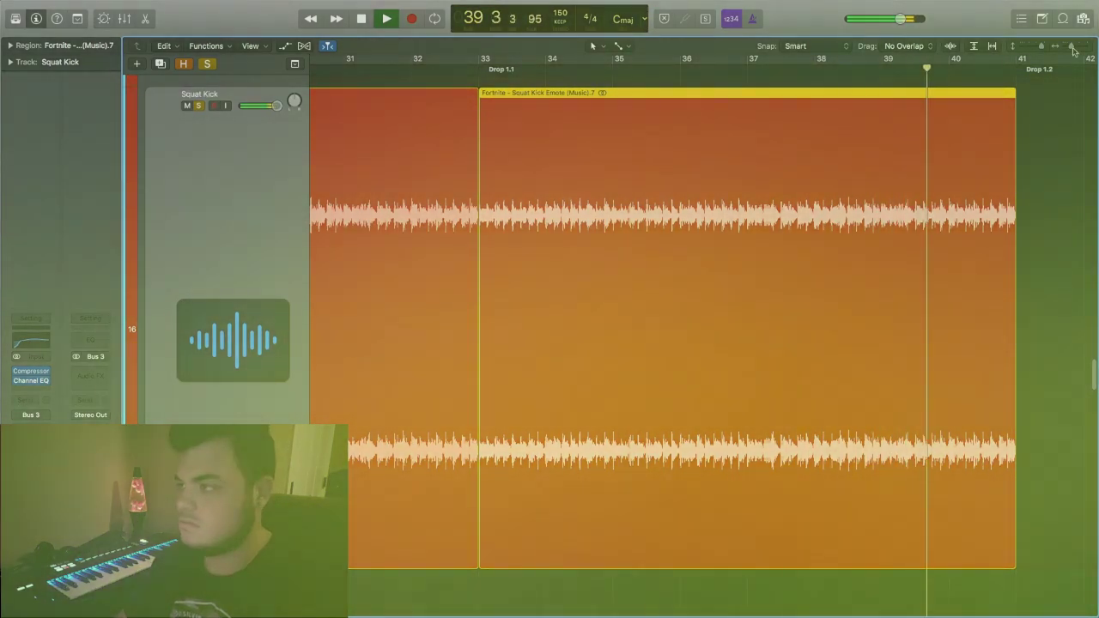
{"action": "left_click_drag", "start_coordinate": [1073, 48], "coordinate": [1069, 48]}
{"action": "key", "text": "space"}
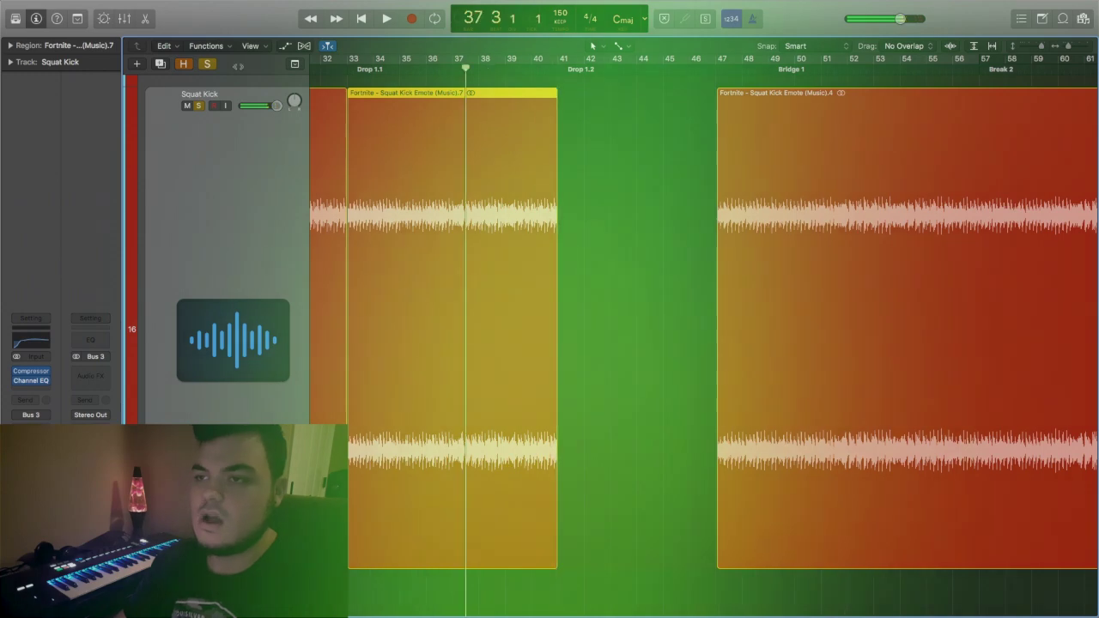
- Return to Break 1 at bar 17 and play the looped section with the Kick and Squat Kick tracks
{"action": "left_click_drag", "start_coordinate": [238, 66], "coordinate": [404, 104]}
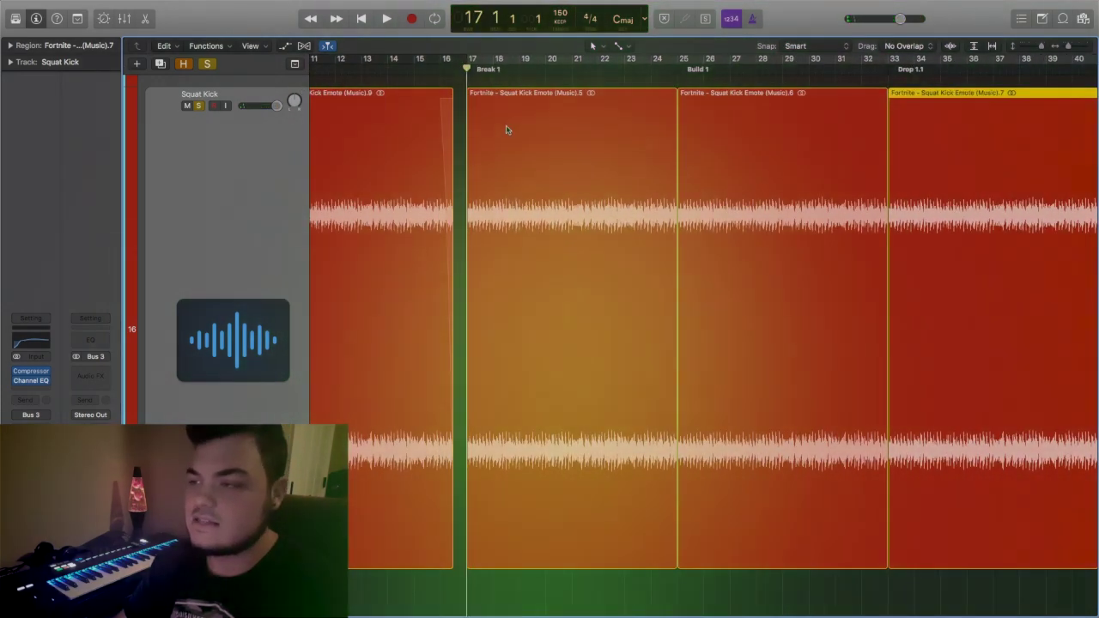
{"action": "left_click", "coordinate": [507, 127]}
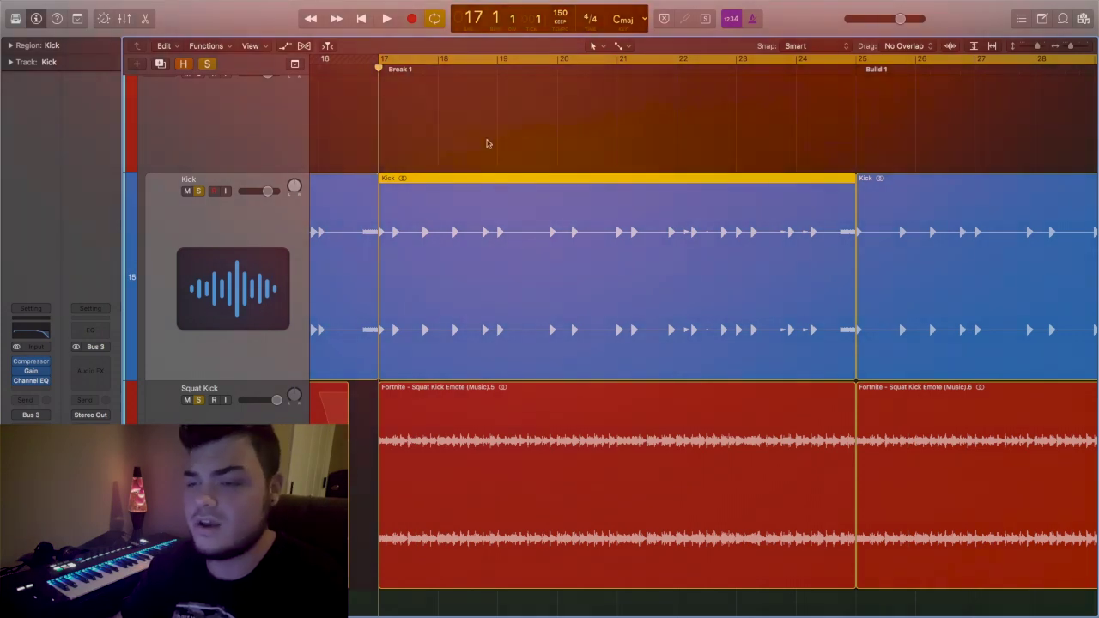
{"action": "left_click", "coordinate": [406, 128]}
{"action": "key", "text": "space"}
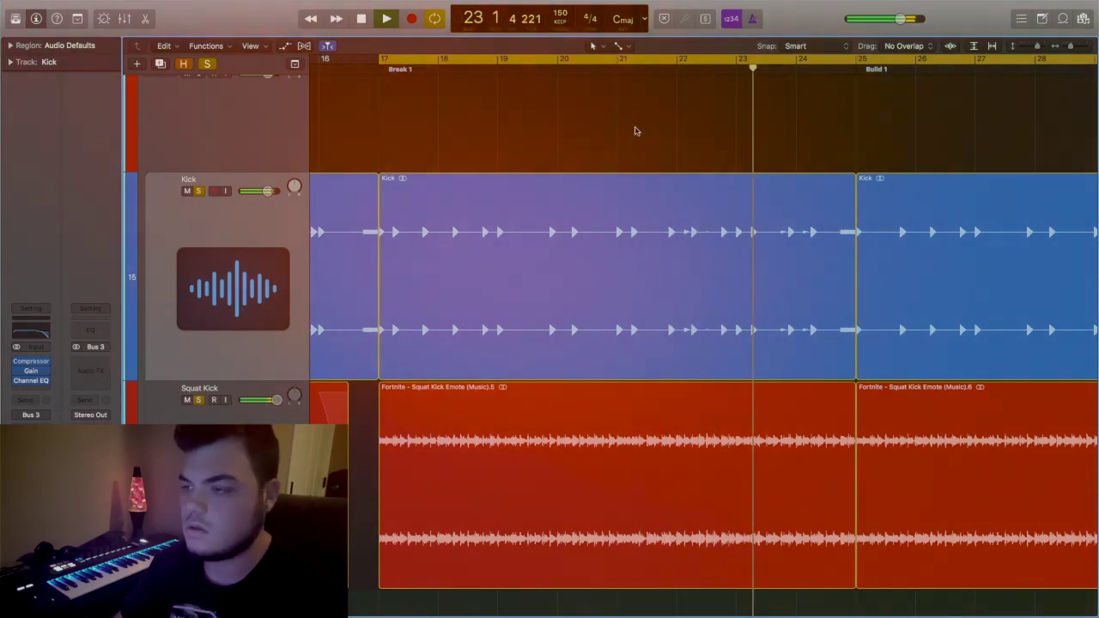
{"action": "scroll", "coordinate": [621, 135], "scroll_direction": "down", "scroll_amount": 1}
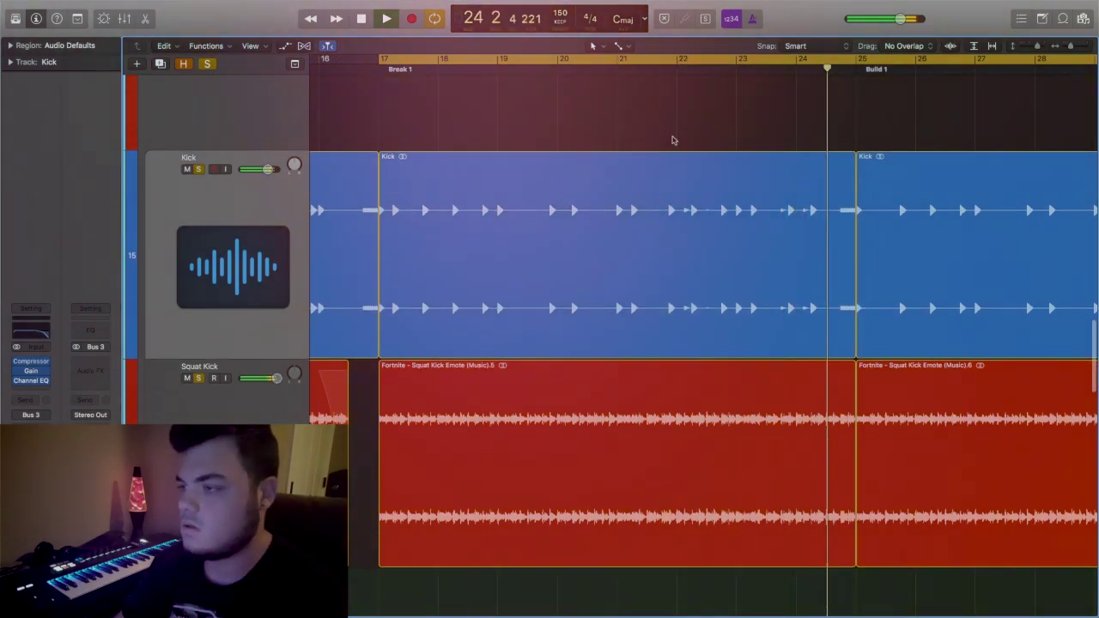
{"action": "key", "text": "space"}
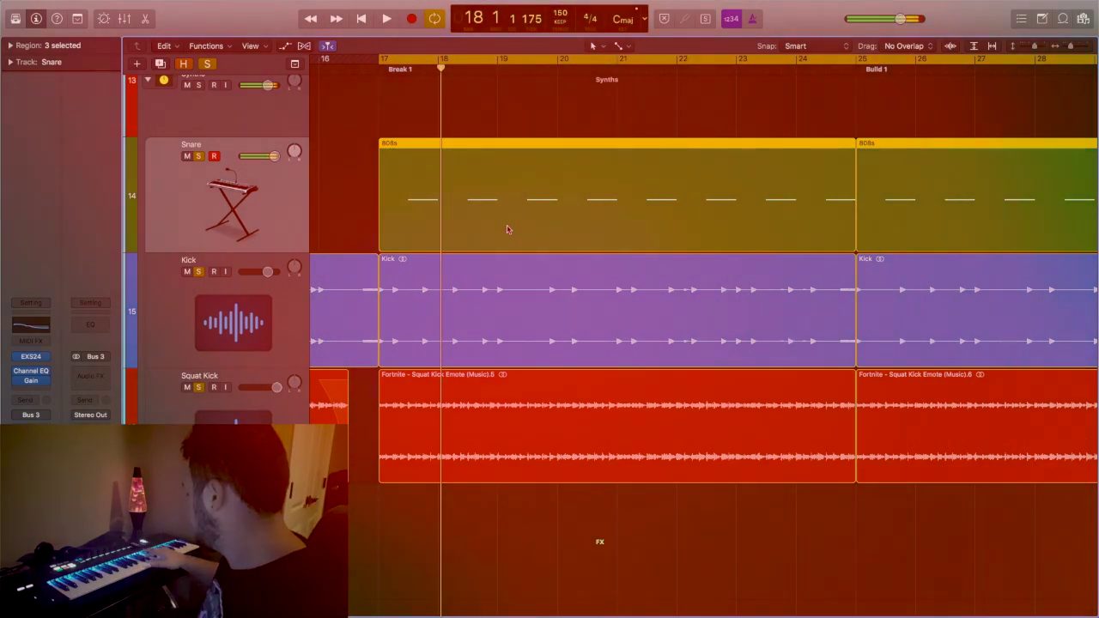
- Play the instrument Snare with the kick and open its Break 1 808s region in the Piano Roll
{"action": "key", "text": "space"}
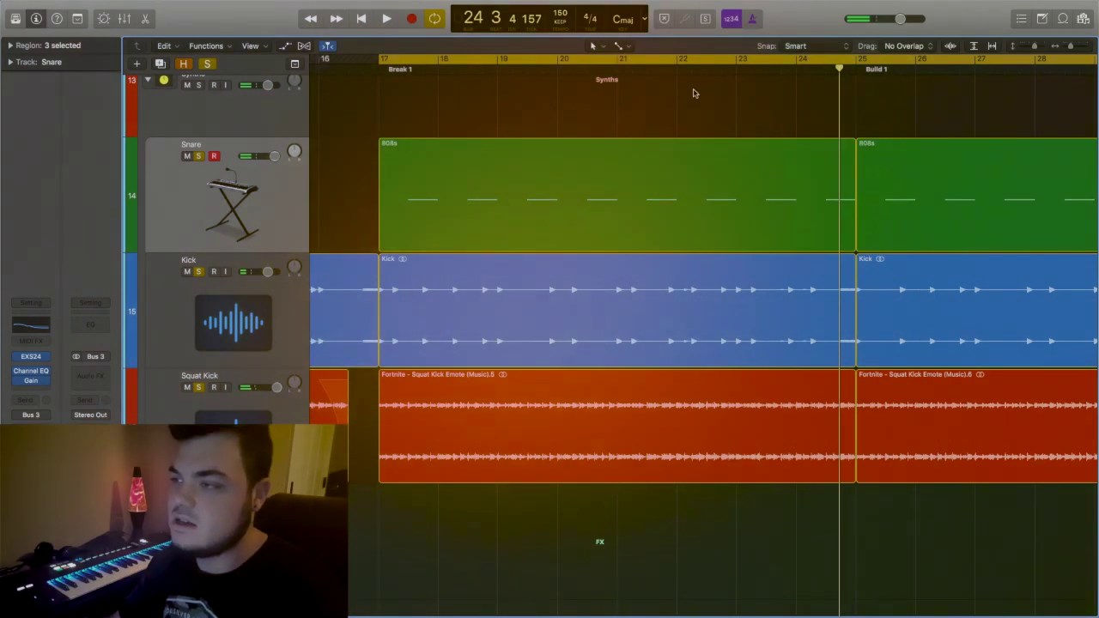
{"action": "double_click", "coordinate": [658, 214]}
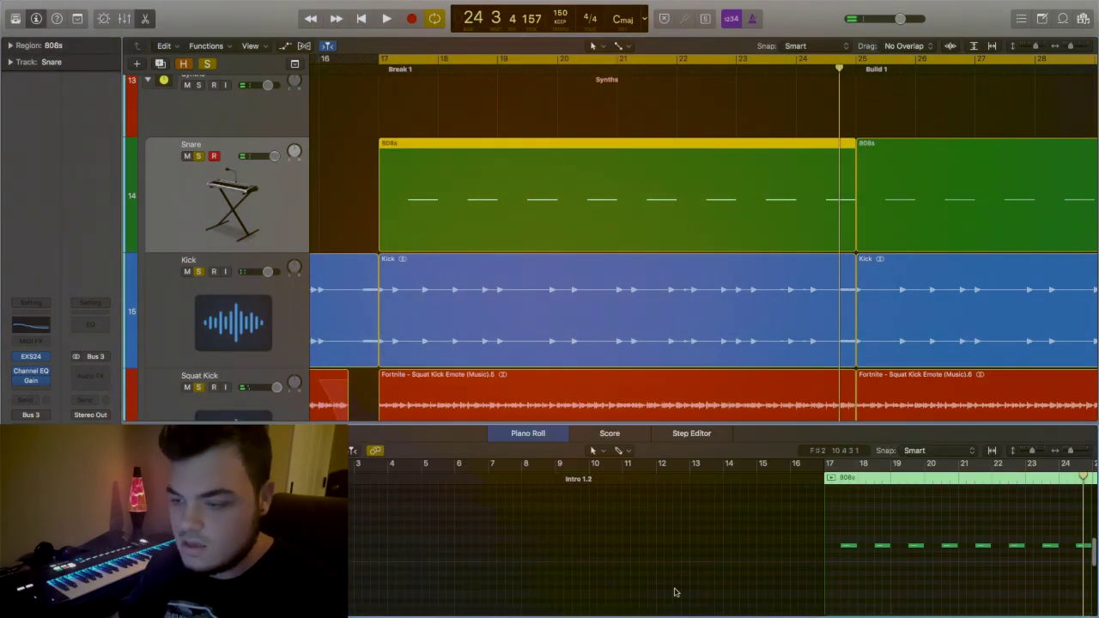
{"action": "left_click_drag", "start_coordinate": [1071, 451], "coordinate": [1073, 448]}
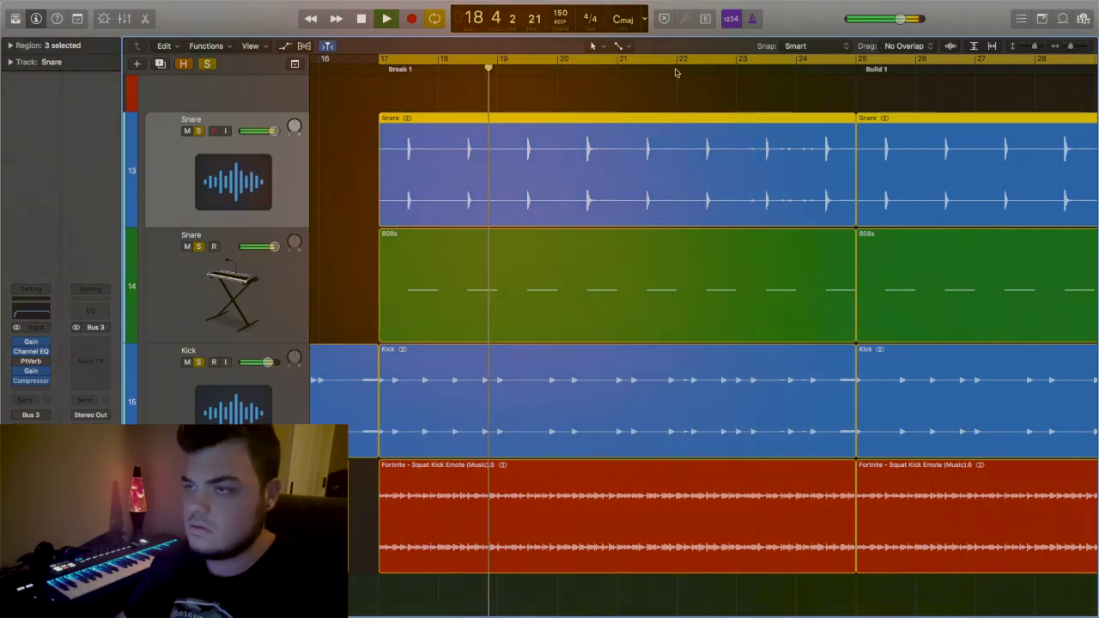
- Stop the combined drum playback, clear the existing solos, and play the audio Snare track on its own
{"action": "mouse_move", "coordinate": [1071, 45]}
{"action": "left_mouse_down"}
{"action": "mouse_move", "coordinate": [1060, 46]}
{"action": "mouse_move", "coordinate": [1072, 45]}
{"action": "left_mouse_up"}
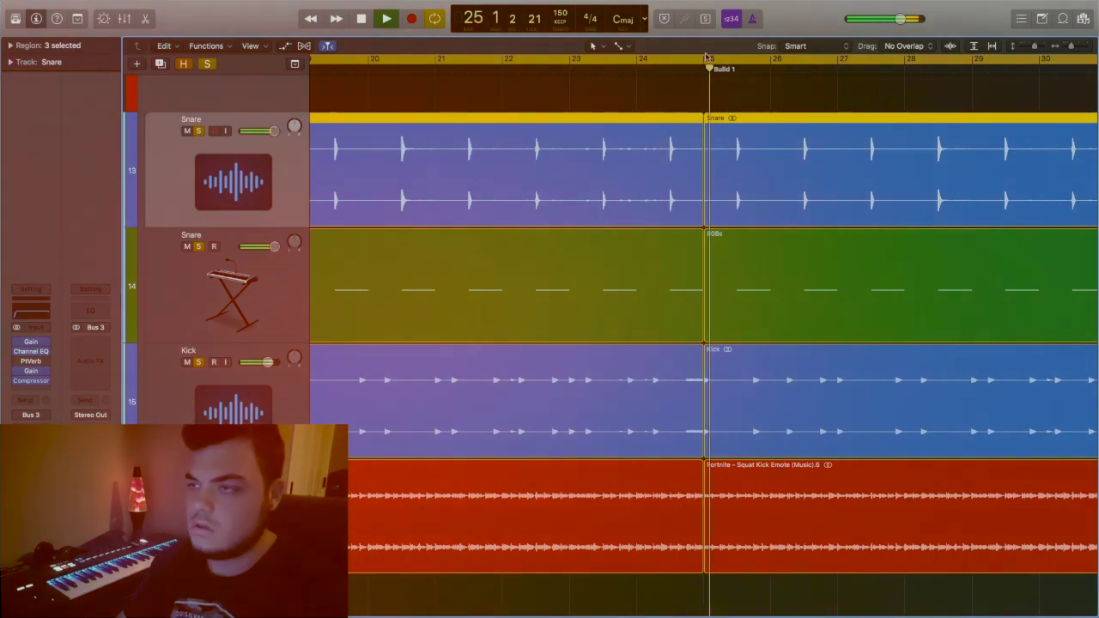
{"action": "key", "text": "space"}
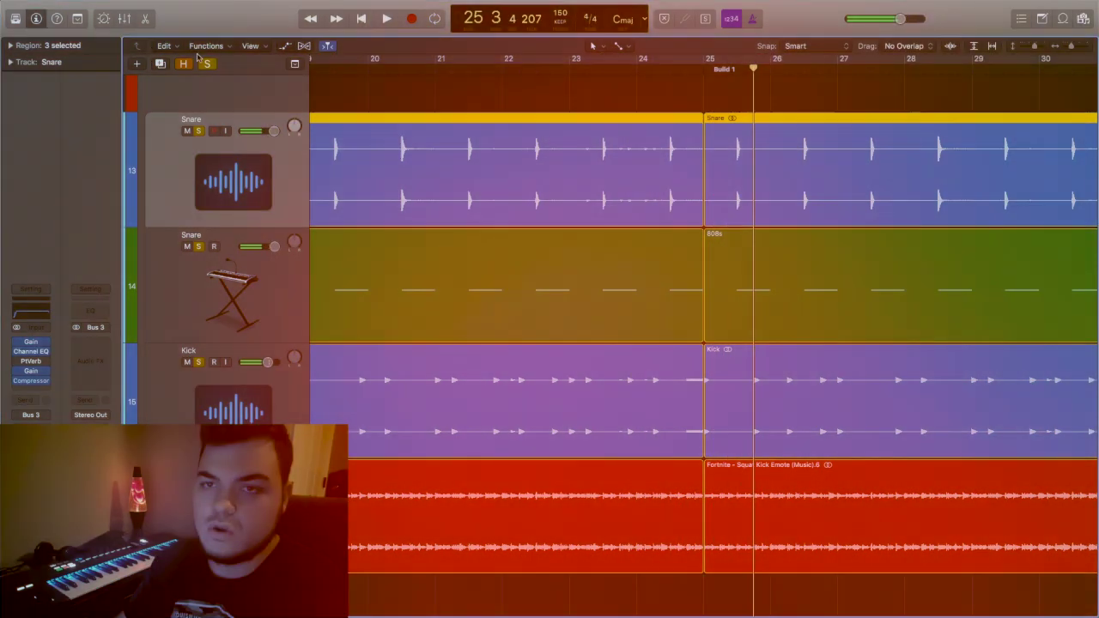
{"action": "left_click", "coordinate": [207, 64]}
{"action": "left_click", "coordinate": [198, 131]}
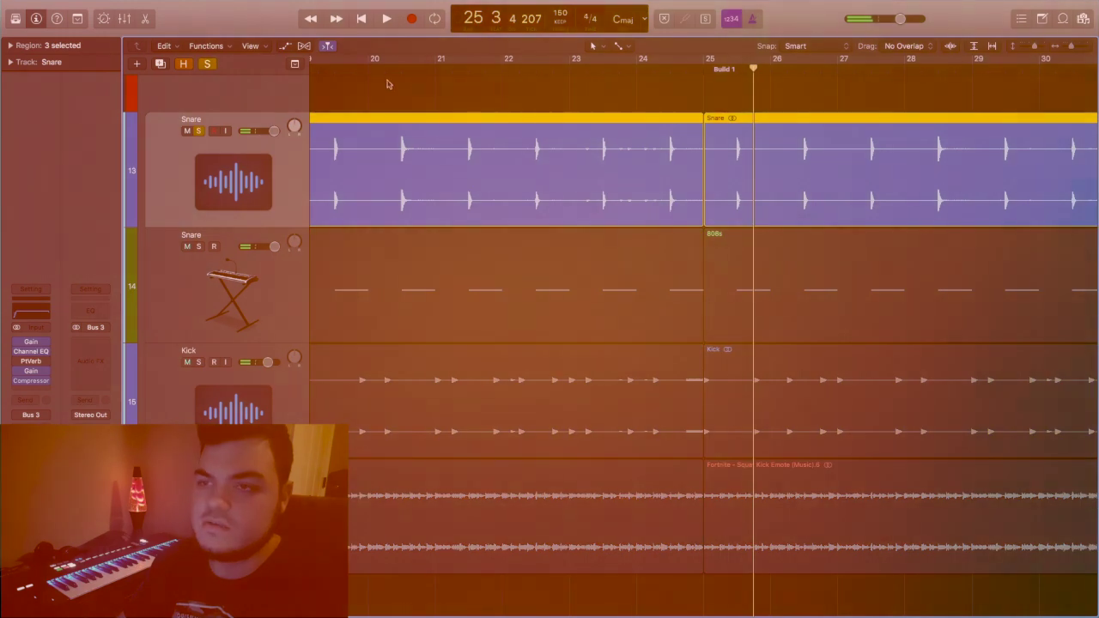
{"action": "left_click", "coordinate": [386, 83]}
{"action": "key", "text": "space"}
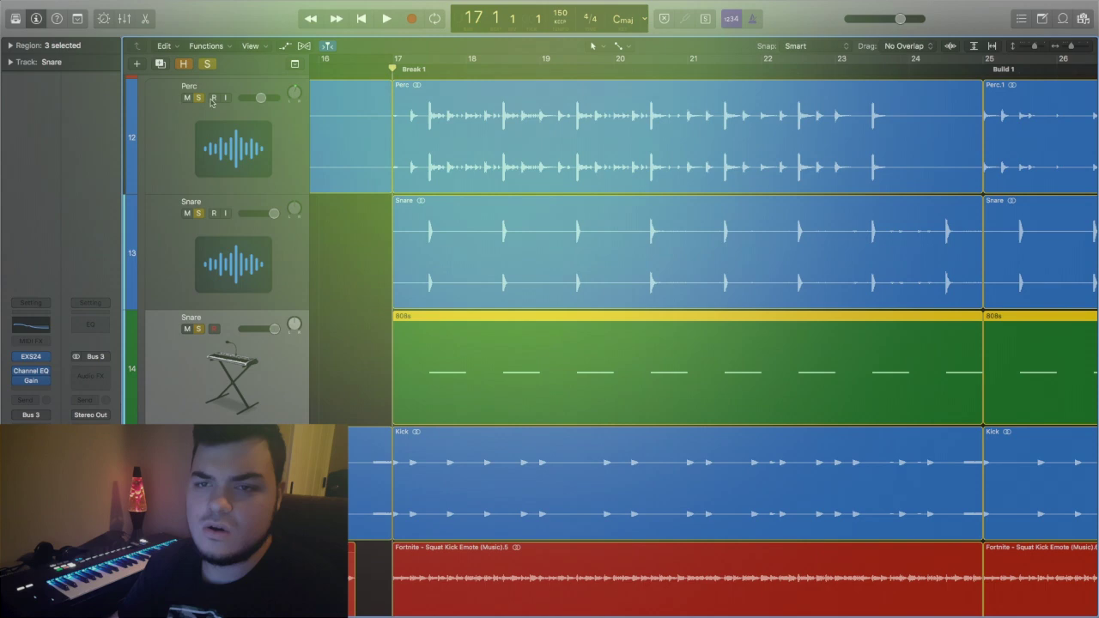
- Select the Perc track, play Break 1 from bar 17, and raise the Perc volume
{"action": "left_click", "coordinate": [215, 133]}
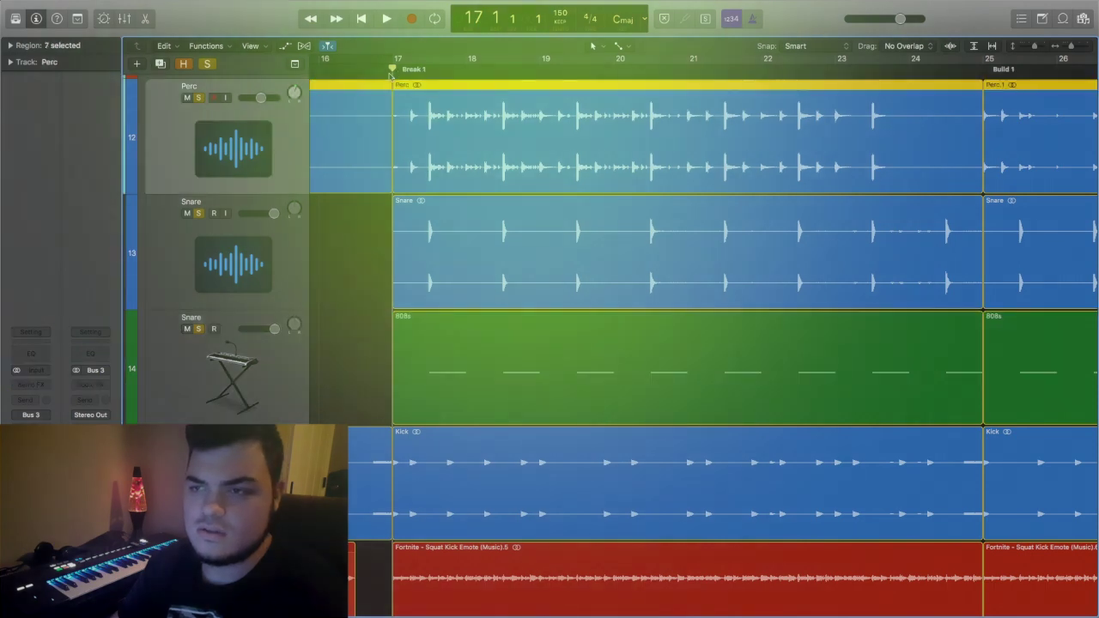
{"action": "key", "text": "space"}
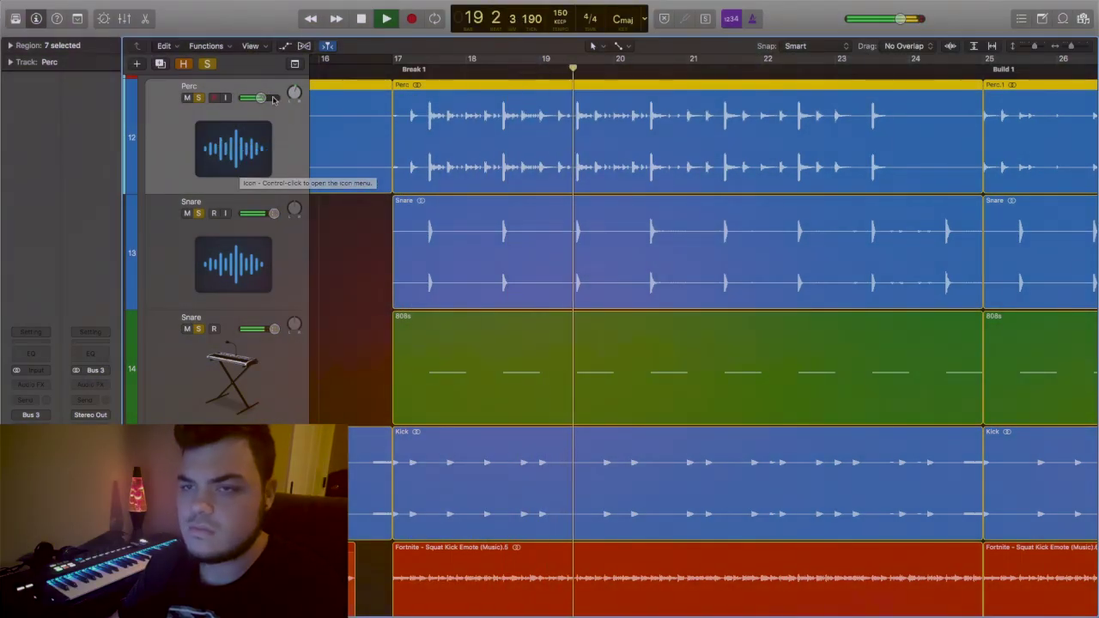
{"action": "left_click_drag", "start_coordinate": [262, 98], "coordinate": [271, 97]}
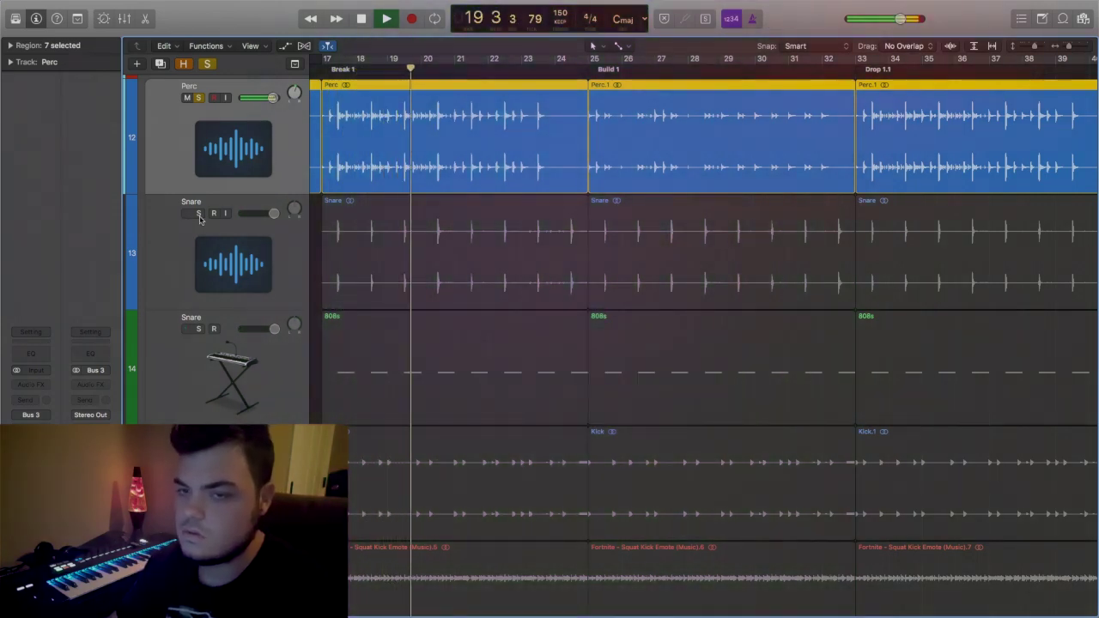
- Solo both Snare tracks, the Kick and the Squat Kick alongside Perc to hear them together
{"action": "left_click", "coordinate": [199, 214]}
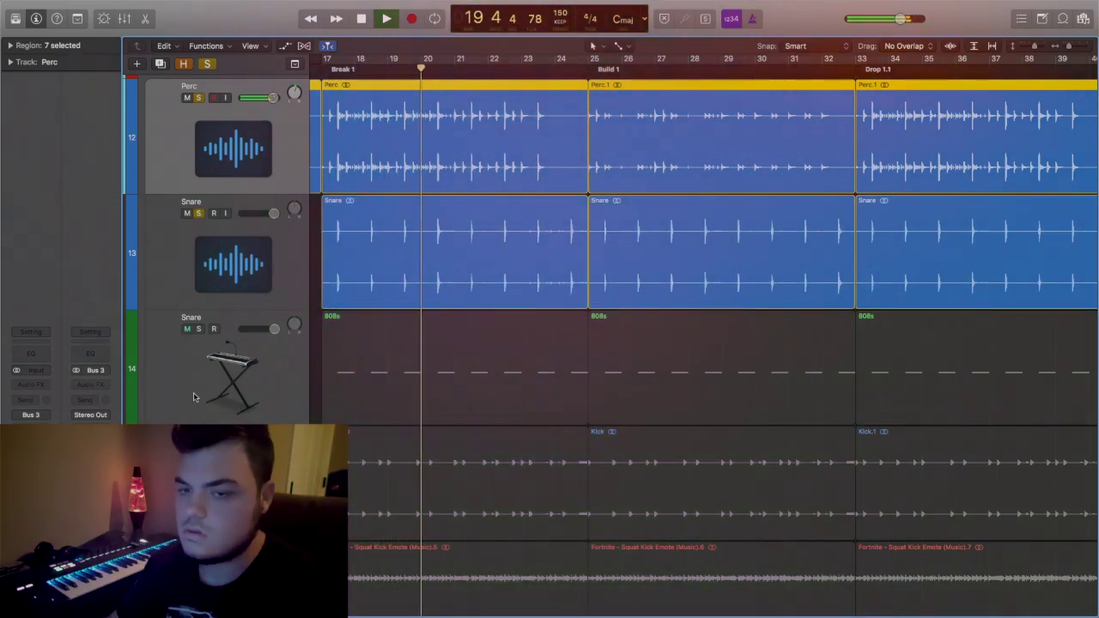
{"action": "left_click", "coordinate": [198, 329]}
{"action": "left_click", "coordinate": [198, 445]}
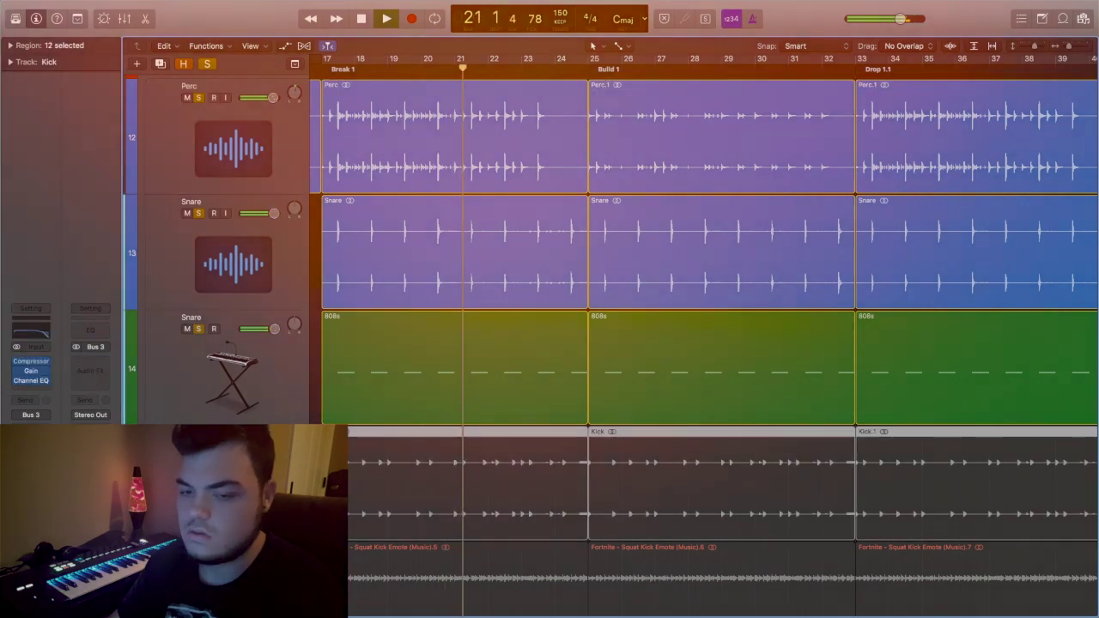
{"action": "left_click", "coordinate": [198, 445]}
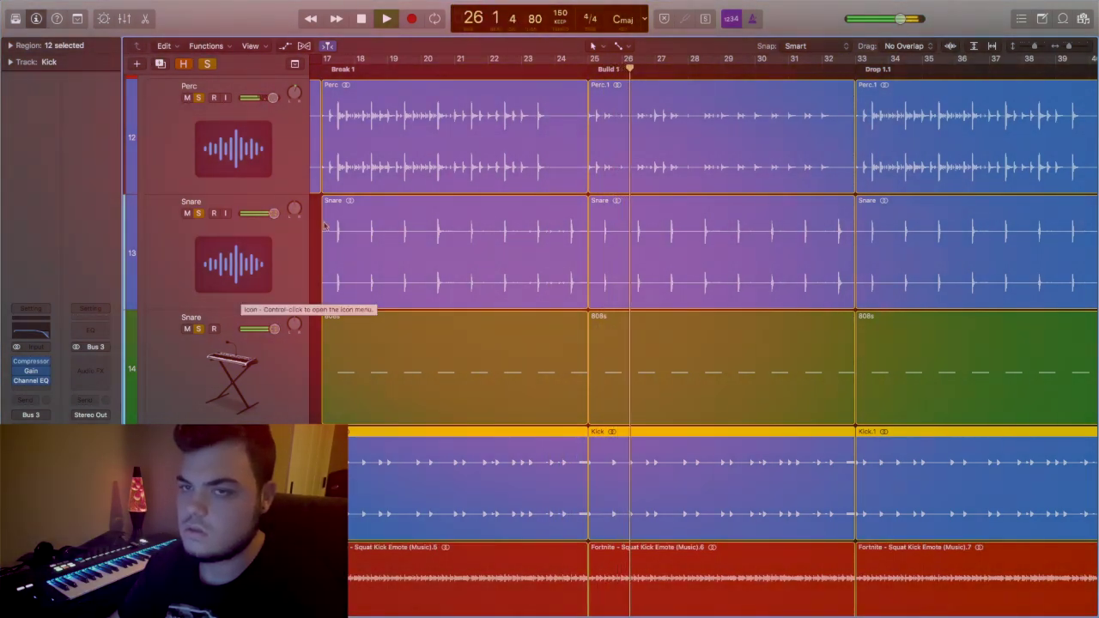
- Move the Rev track from the Drums group to directly below the audio Snare track and solo it
{"action": "scroll", "coordinate": [374, 244], "scroll_direction": "up", "scroll_amount": 15}
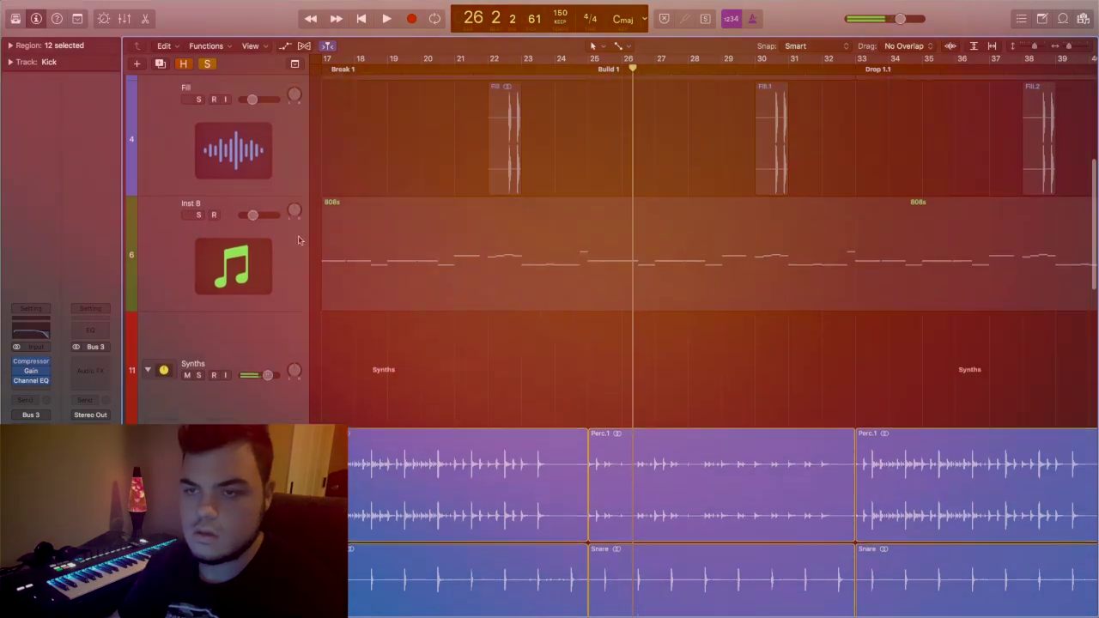
{"action": "scroll", "coordinate": [374, 244], "scroll_direction": "up", "scroll_amount": 1}
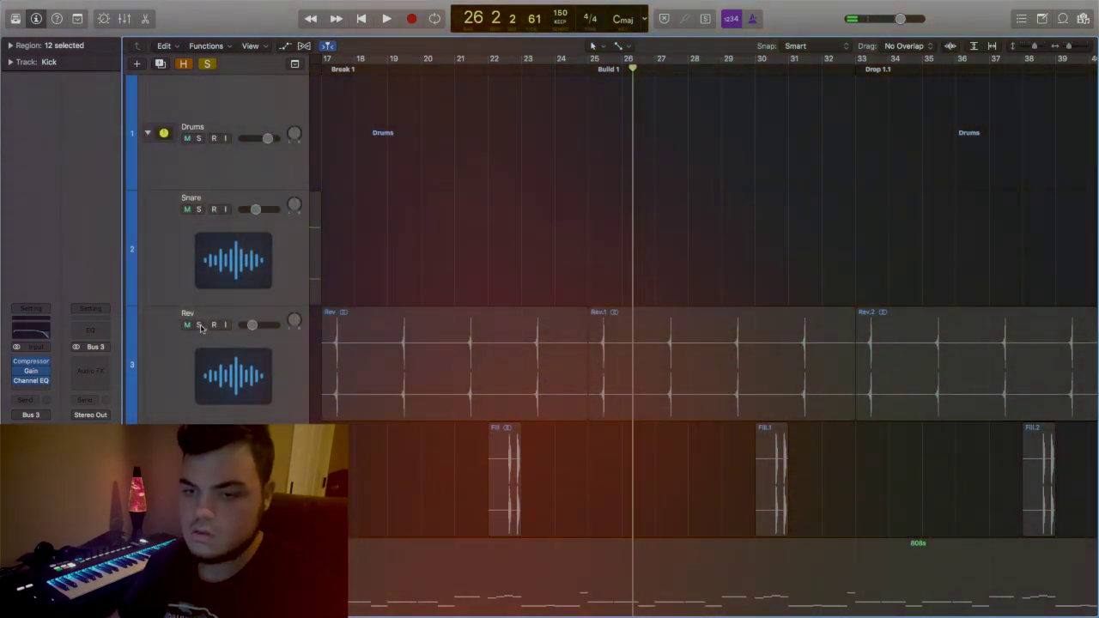
{"action": "left_click", "coordinate": [238, 371]}
{"action": "scroll", "coordinate": [237, 370], "scroll_direction": "down", "scroll_amount": 5}
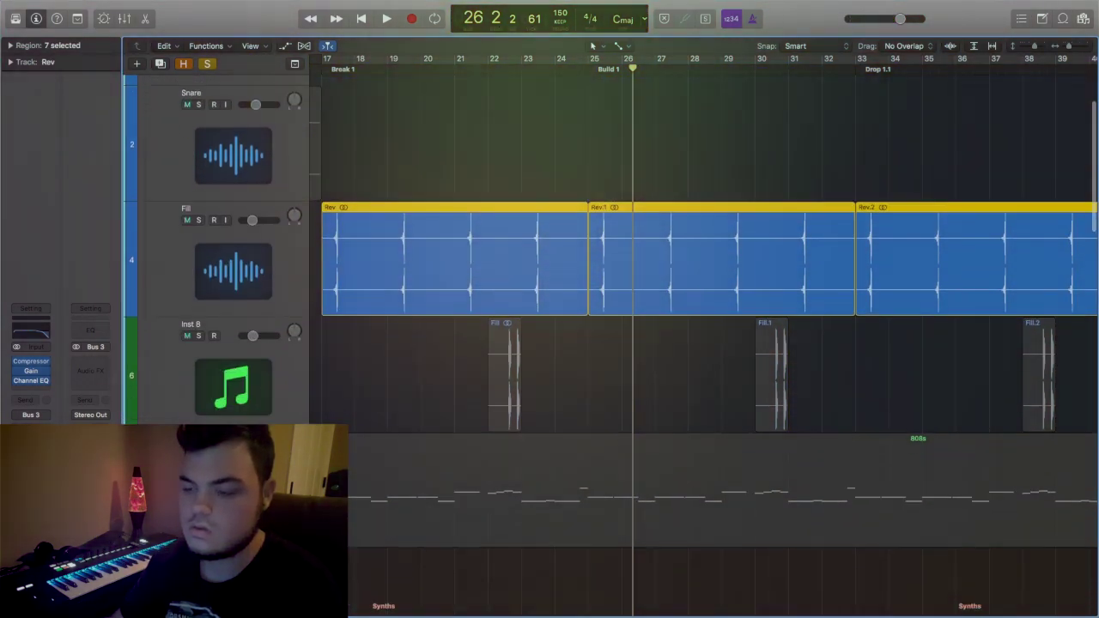
{"action": "scroll", "coordinate": [237, 369], "scroll_direction": "down", "scroll_amount": 8}
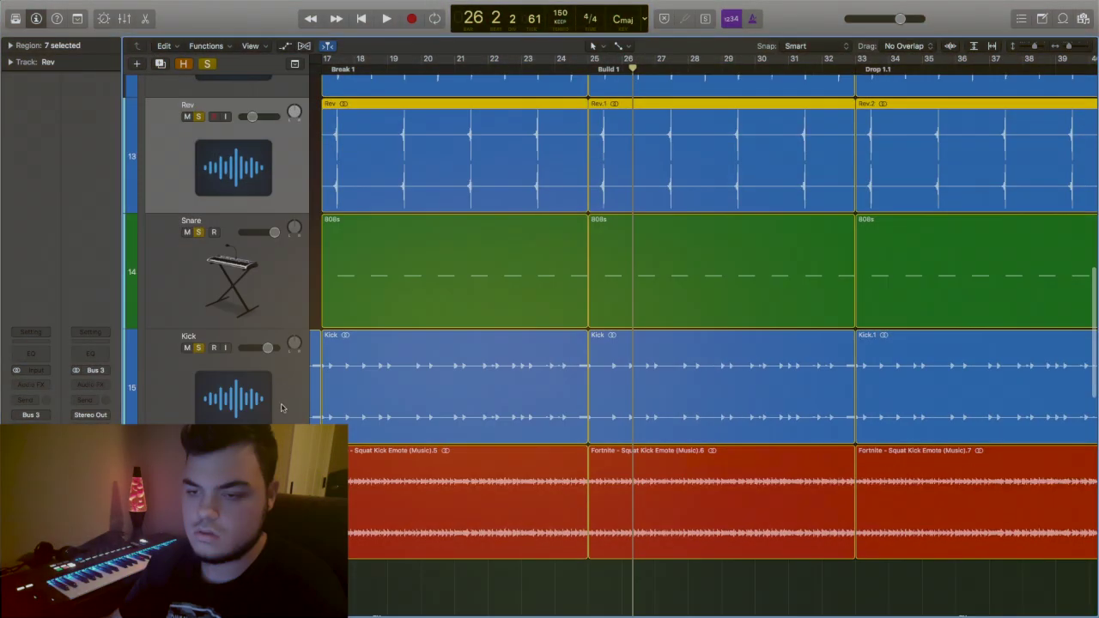
{"action": "scroll", "coordinate": [266, 271], "scroll_direction": "up", "scroll_amount": 3}
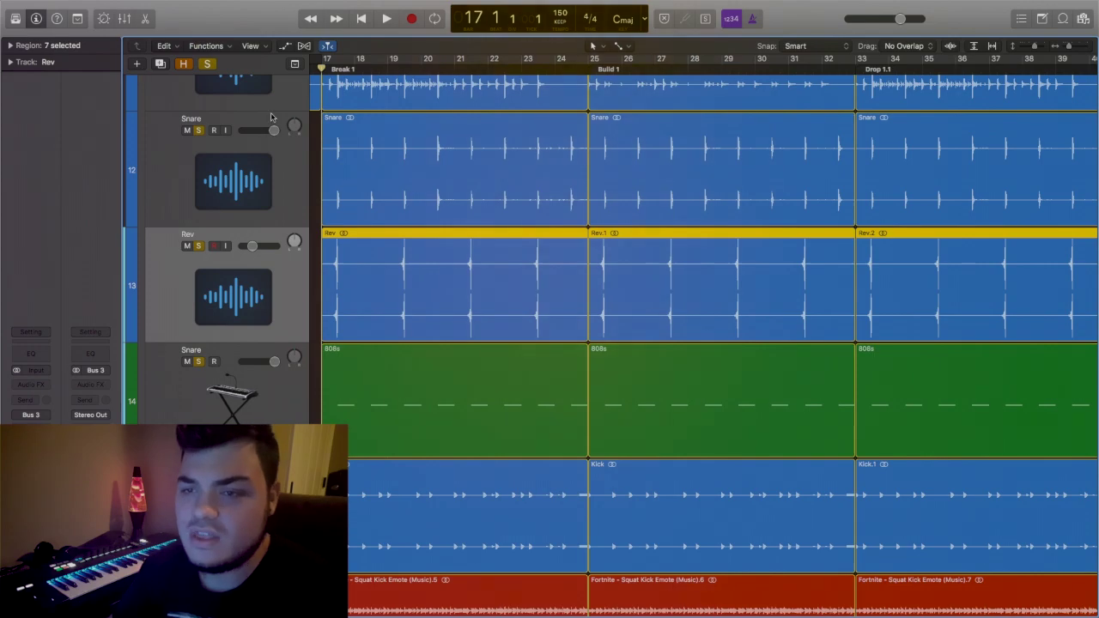
- Solo only the audio Snare and Rev tracks and play Break 1 from bar 17
{"action": "left_click_drag", "start_coordinate": [1068, 48], "coordinate": [1077, 49]}
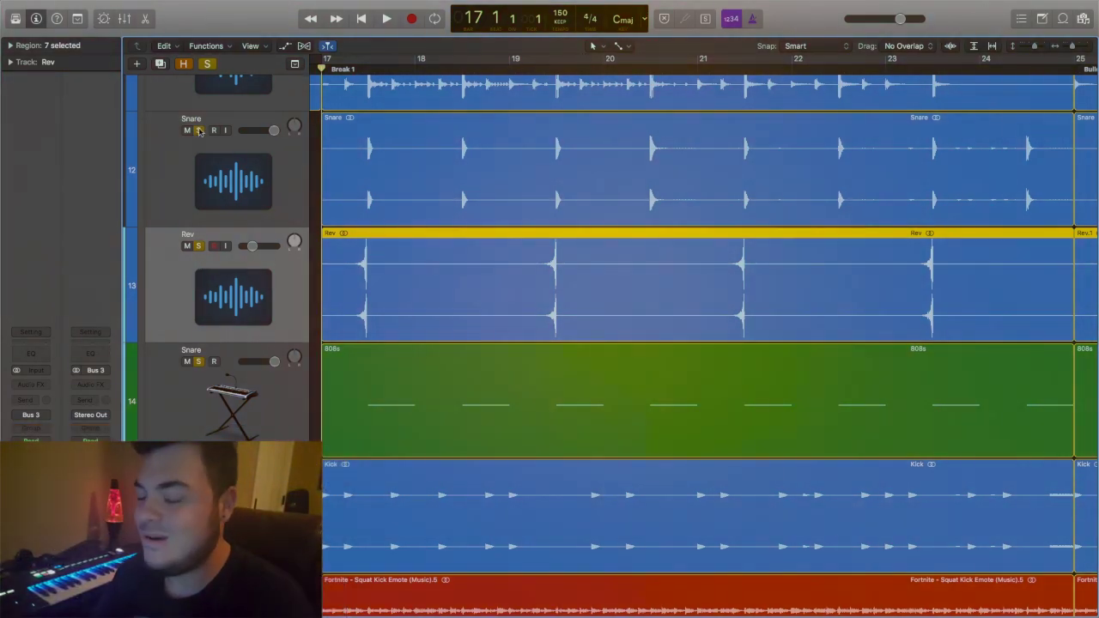
{"action": "left_click", "coordinate": [207, 65]}
{"action": "left_click", "coordinate": [197, 247]}
{"action": "left_click", "coordinate": [200, 131]}
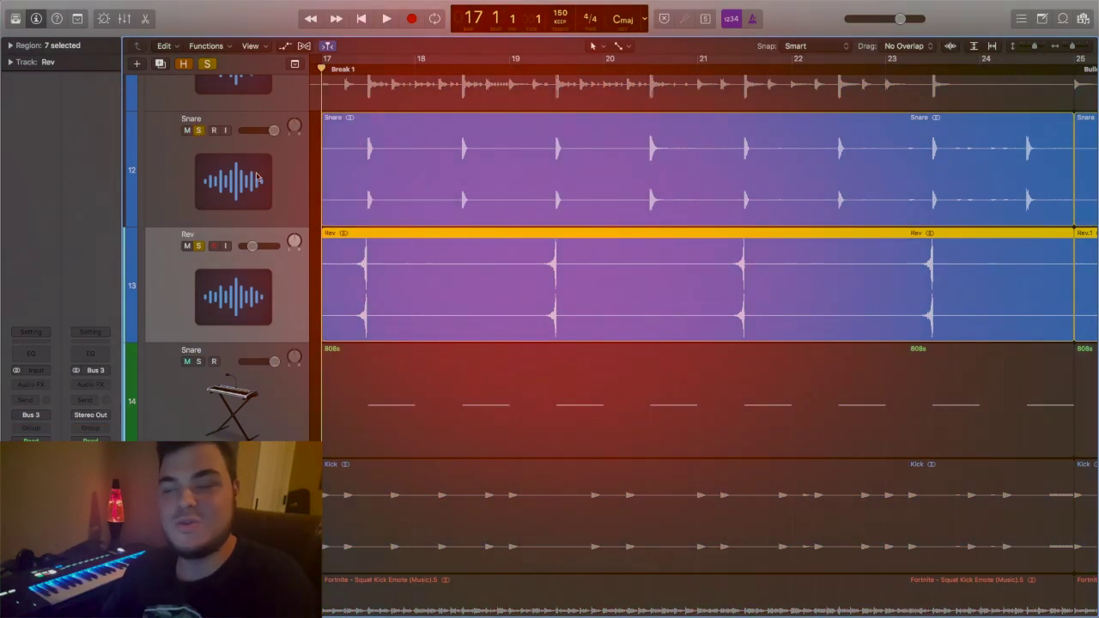
{"action": "key", "text": "space"}
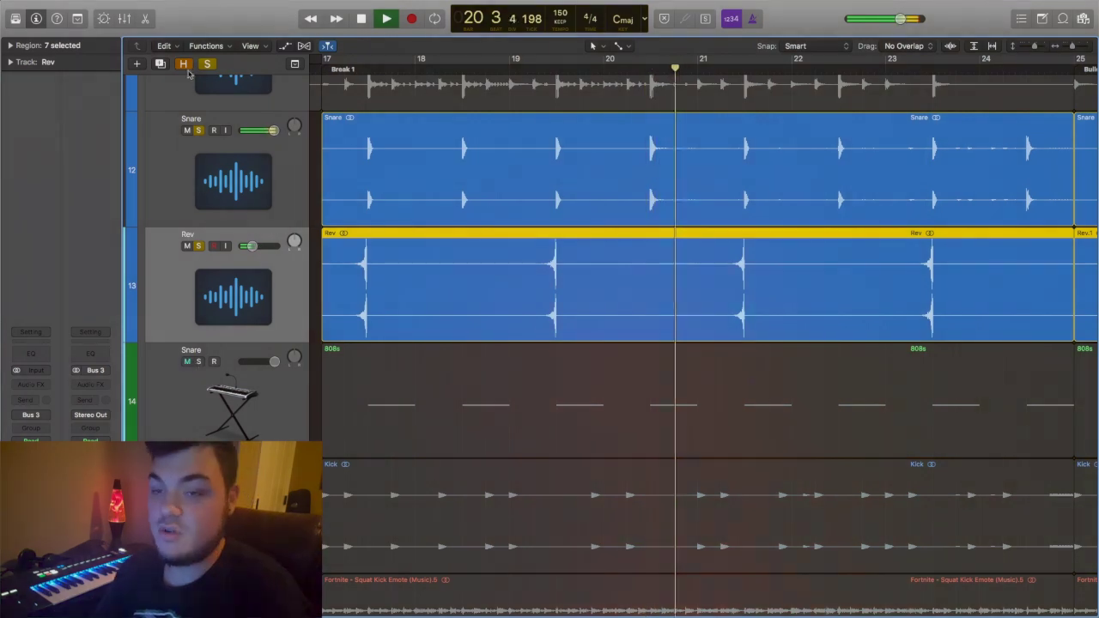
- Reset the solos to Rev, add the audio Snare, and briefly play both from bar 17
{"action": "left_click", "coordinate": [207, 63]}
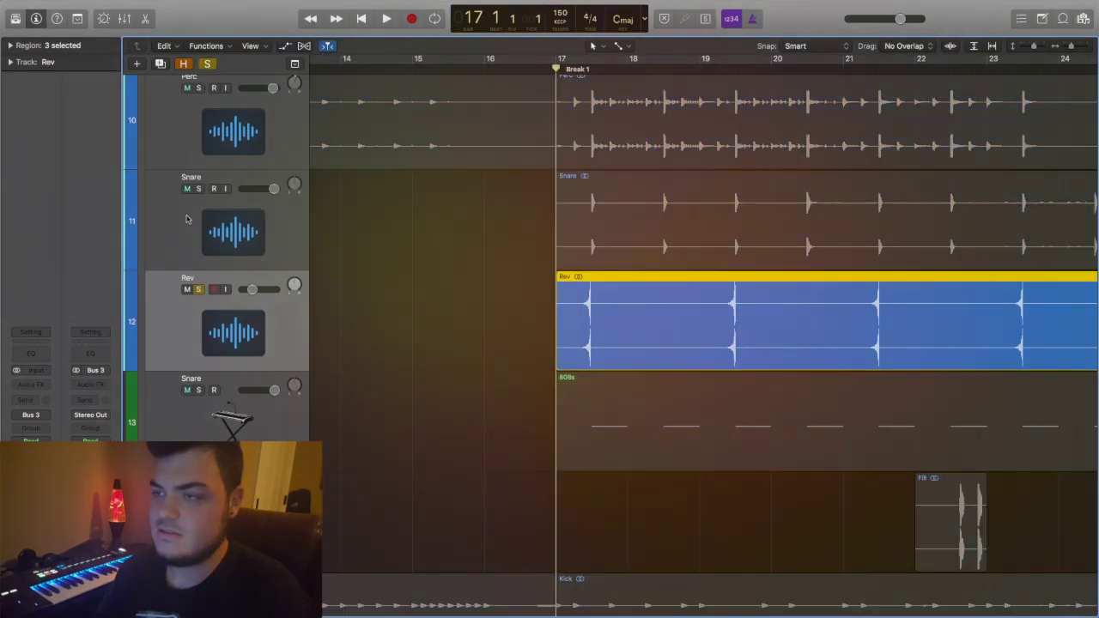
{"action": "left_click", "coordinate": [199, 189]}
{"action": "key", "text": "space"}
{"action": "key", "text": "space"}
{"action": "scroll", "coordinate": [294, 158], "scroll_direction": "up", "scroll_amount": 2}
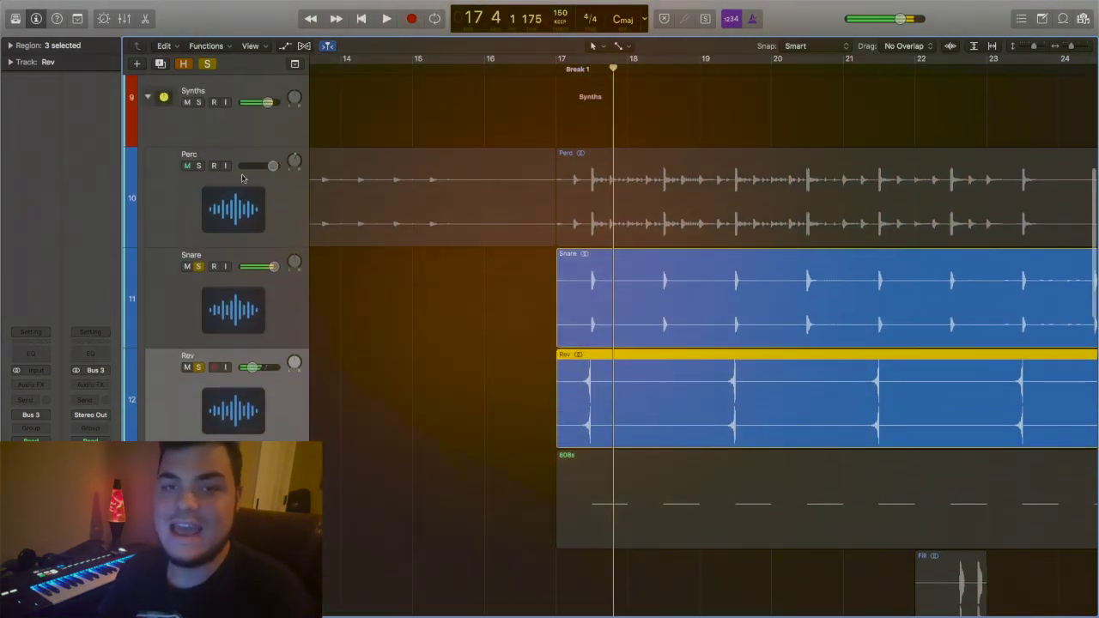
- Add Perc to the soloed Snare and Rev tracks and play the Break 1 section
{"action": "left_click", "coordinate": [206, 172]}
{"action": "left_click", "coordinate": [199, 166]}
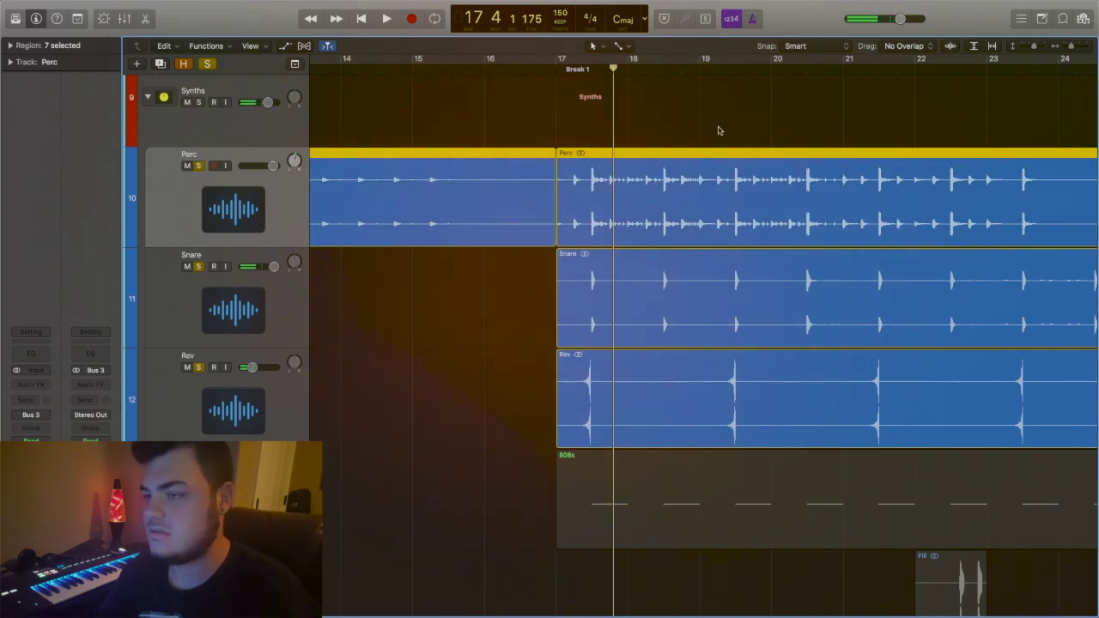
{"action": "scroll", "coordinate": [236, 417], "scroll_direction": "down", "scroll_amount": 5}
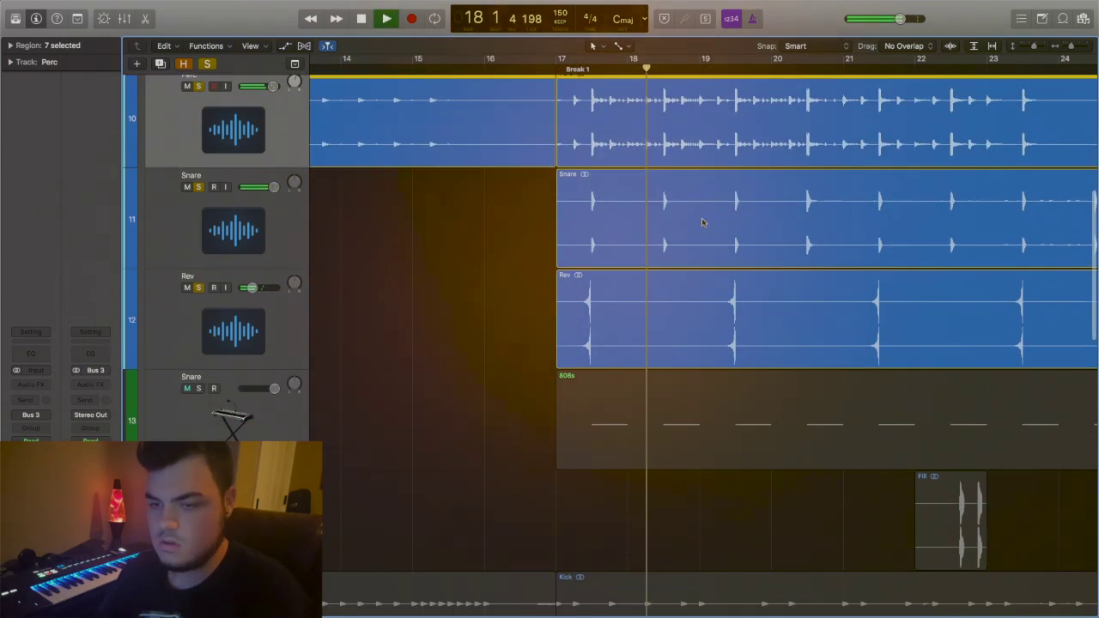
- Add the Fill and Crash tracks to the soloed Perc, Snare and Rev tracks and play Break 1 again from about bar 21
{"action": "left_click", "coordinate": [198, 371]}
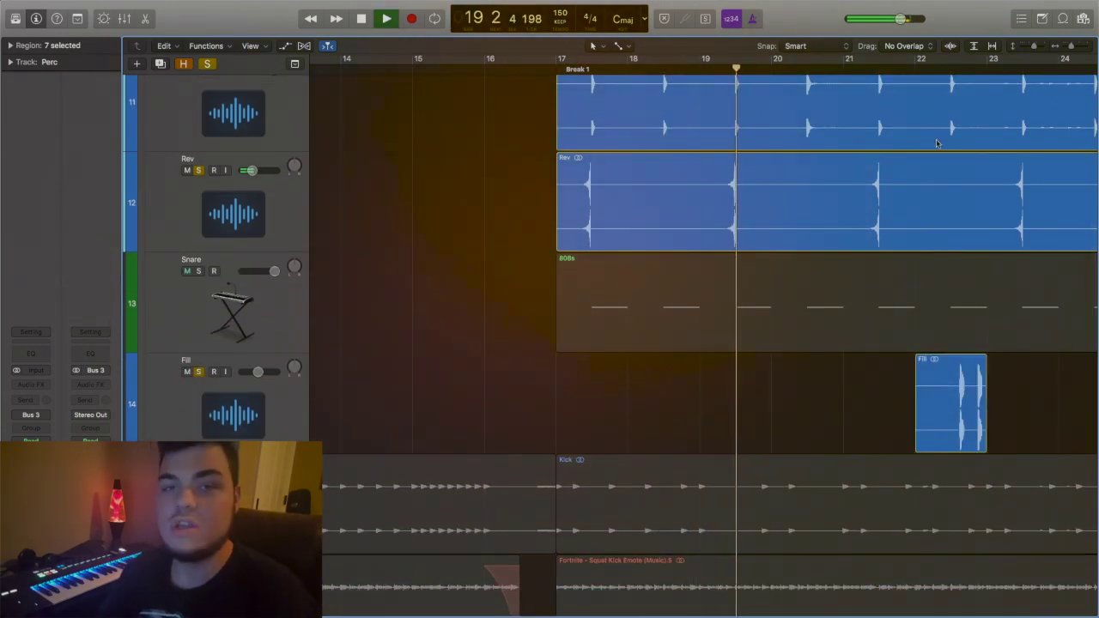
{"action": "left_click_drag", "start_coordinate": [1071, 47], "coordinate": [1069, 47]}
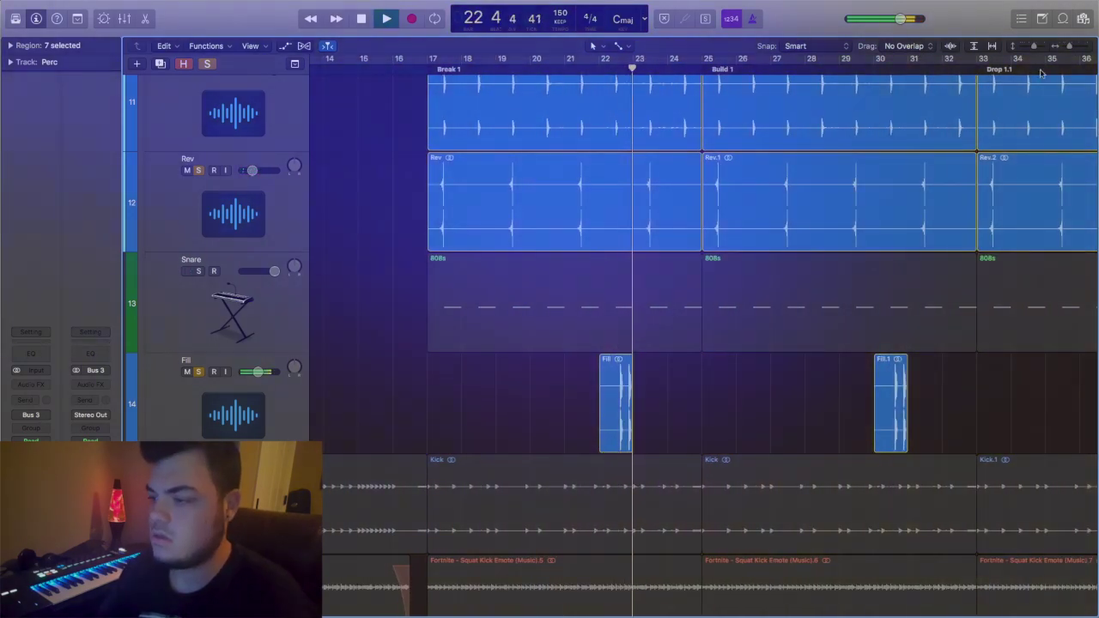
{"action": "left_click_drag", "start_coordinate": [1034, 47], "coordinate": [1032, 48]}
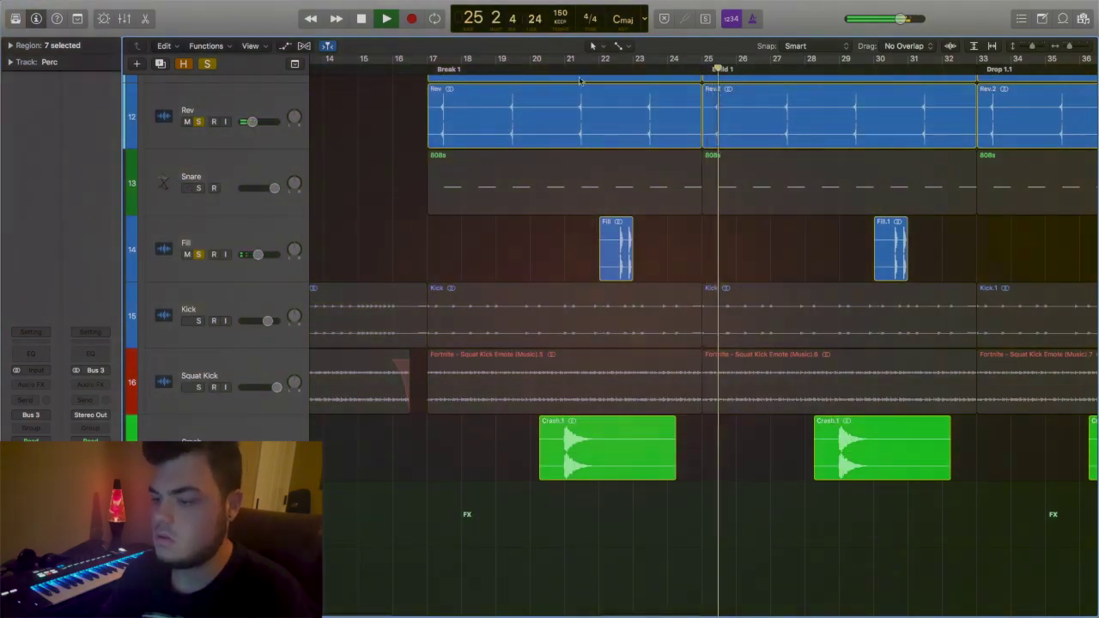
{"action": "left_click", "coordinate": [563, 65]}
{"action": "scroll", "coordinate": [1061, 79], "scroll_direction": "up", "scroll_amount": 2}
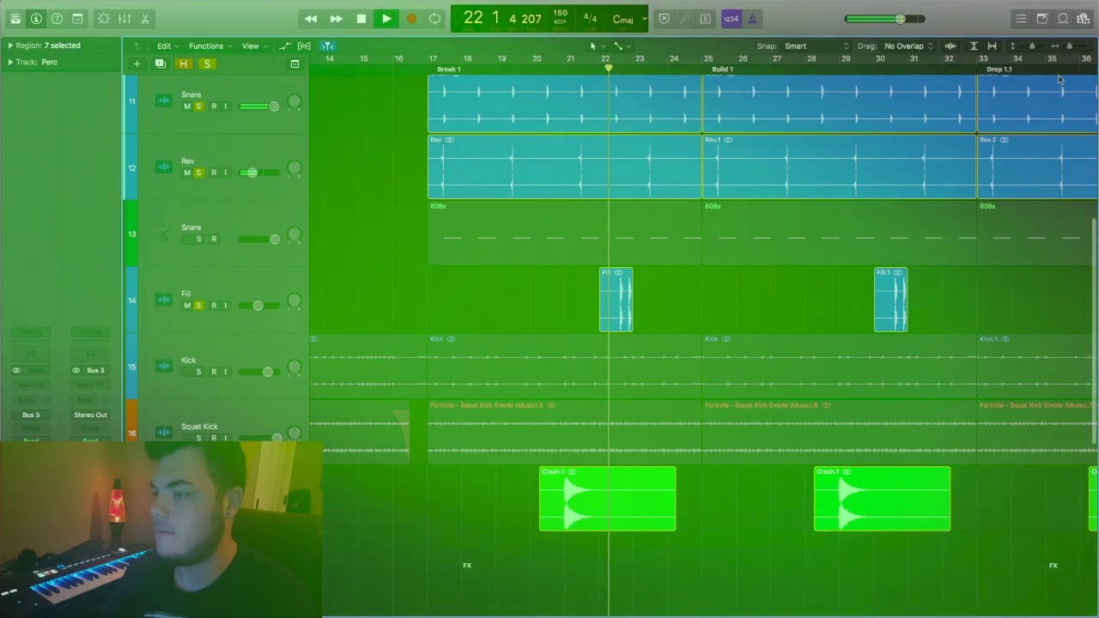
{"action": "scroll", "coordinate": [1060, 79], "scroll_direction": "up", "scroll_amount": 3}
{"action": "left_click_drag", "start_coordinate": [1070, 47], "coordinate": [1029, 47]}
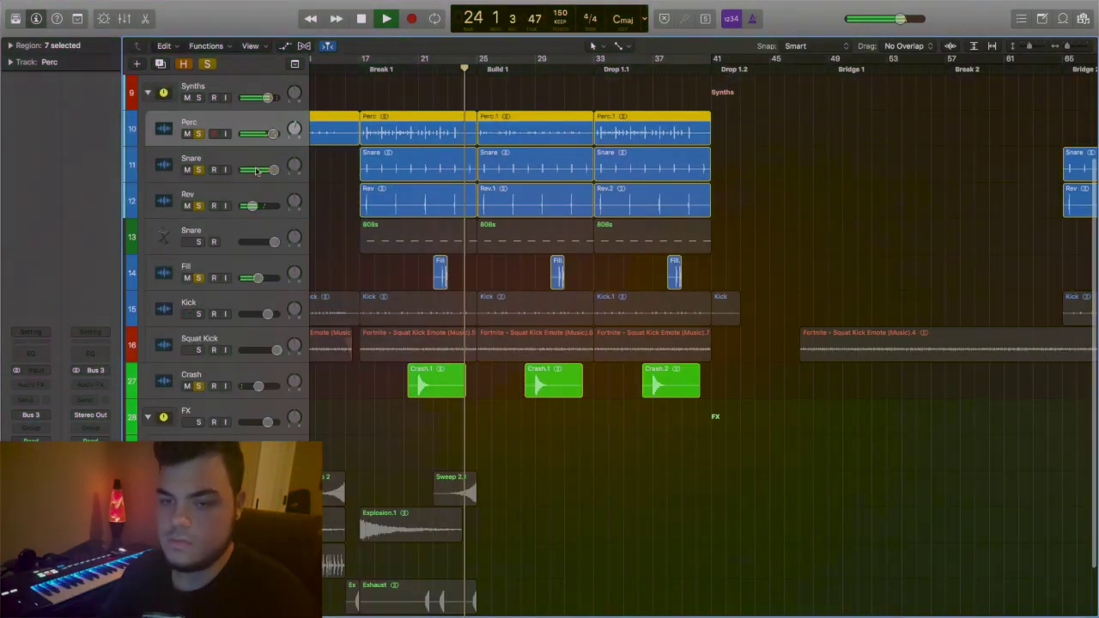
- Stop playback and add the Kick, Squat Kick and THICC BASS tracks to the solos
{"action": "key", "text": "space"}
{"action": "left_click", "coordinate": [199, 313]}
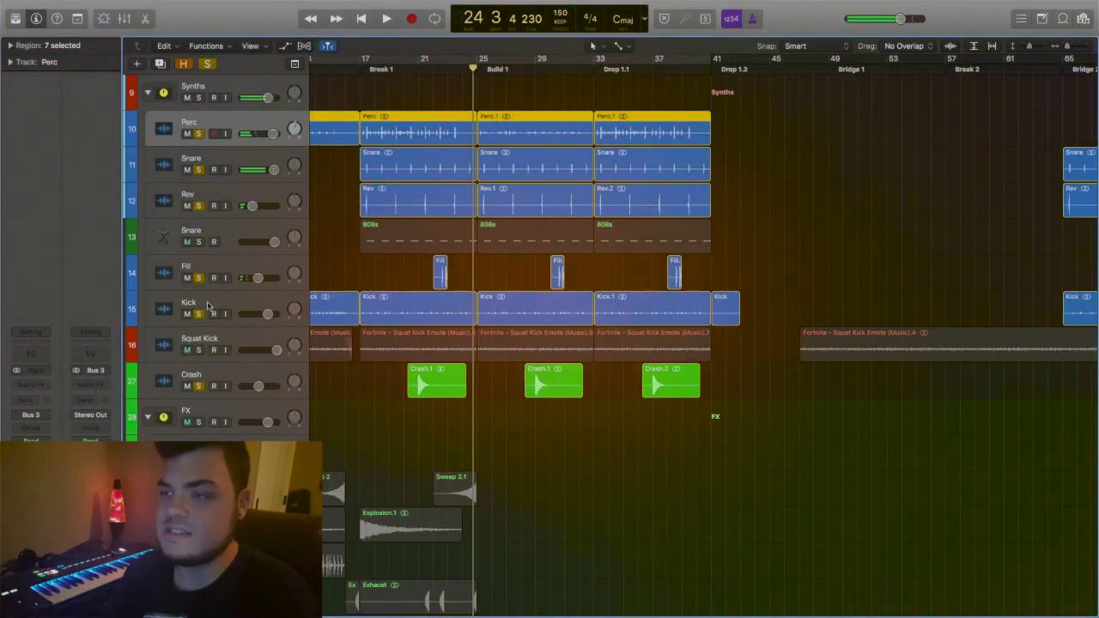
{"action": "scroll", "coordinate": [208, 301], "scroll_direction": "up", "scroll_amount": 2}
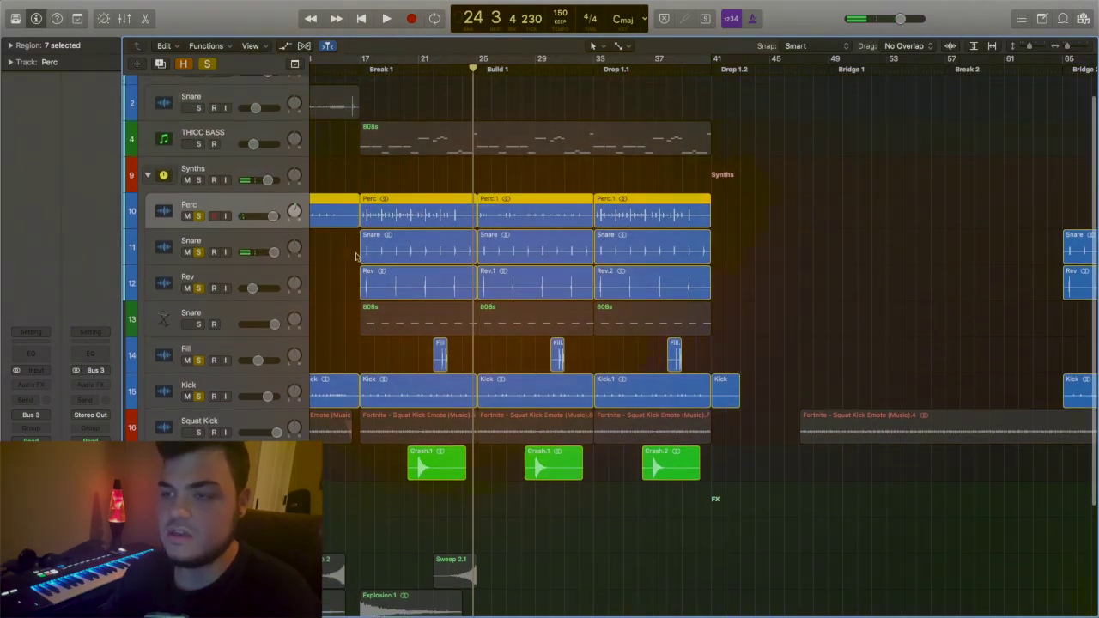
{"action": "scroll", "coordinate": [249, 288], "scroll_direction": "down", "scroll_amount": 5}
{"action": "scroll", "coordinate": [249, 288], "scroll_direction": "up", "scroll_amount": 6}
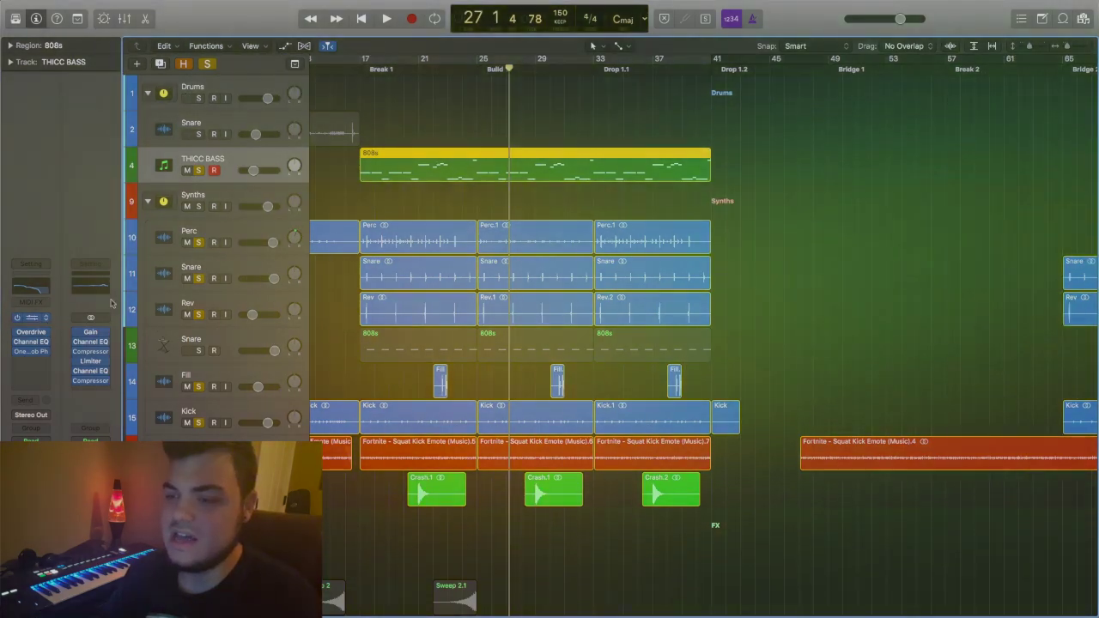
- Inspect the Omnisphere instrument patch and the OneKnob Phatter effect on the THICC BASS track, closing each plug-in window
{"action": "left_click", "coordinate": [32, 318]}
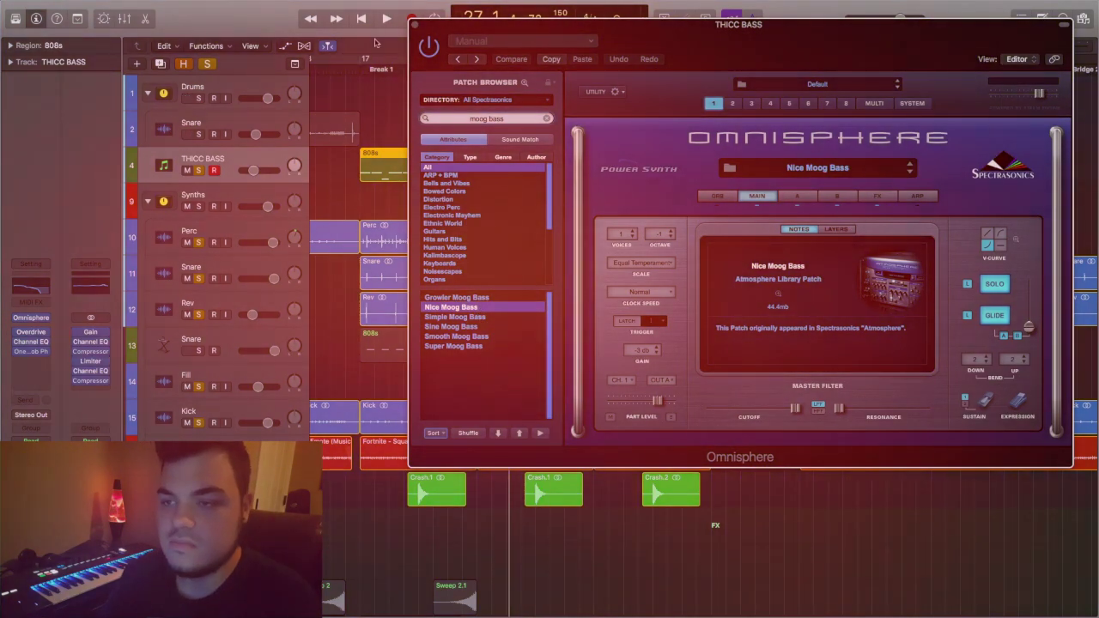
{"action": "left_click", "coordinate": [415, 26]}
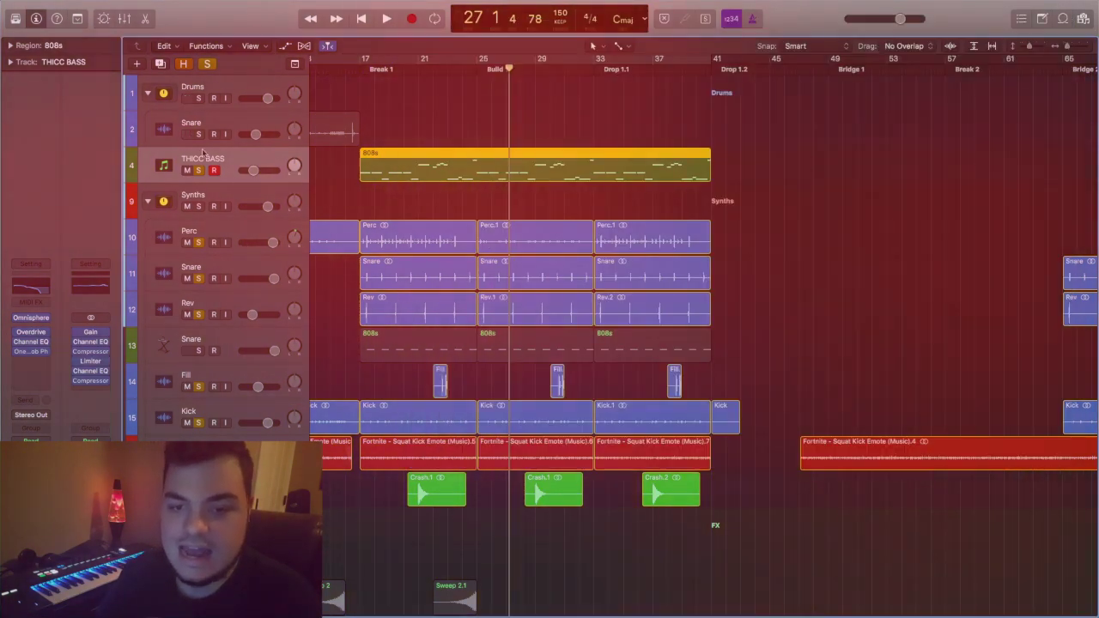
{"action": "left_click", "coordinate": [35, 351]}
{"action": "left_click", "coordinate": [106, 50]}
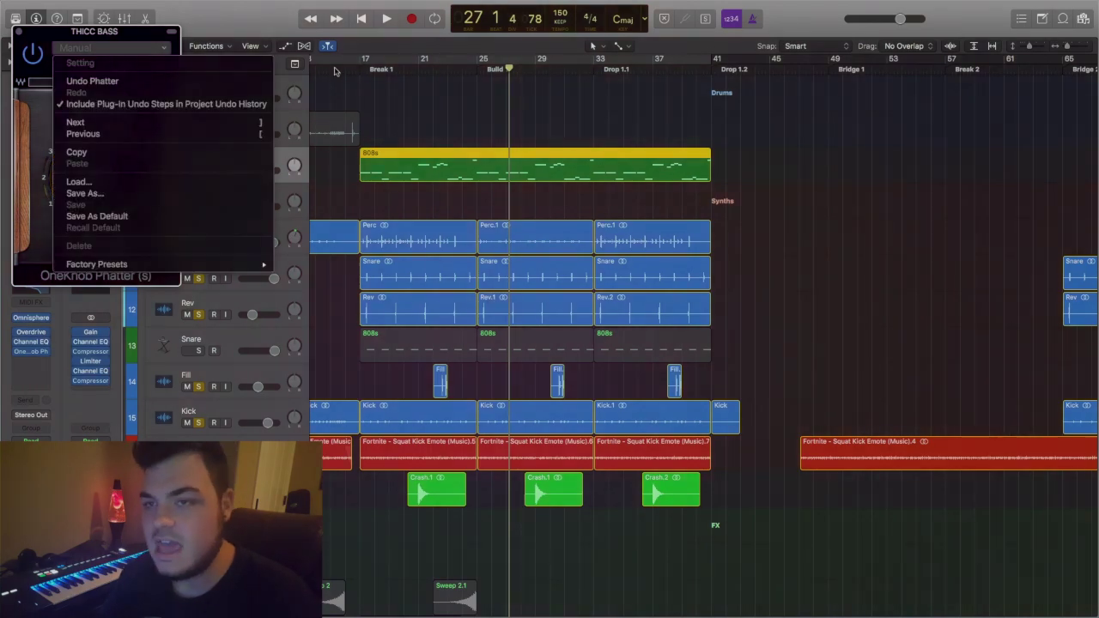
{"action": "left_click", "coordinate": [336, 71]}
{"action": "left_click_drag", "start_coordinate": [115, 32], "coordinate": [525, 109]}
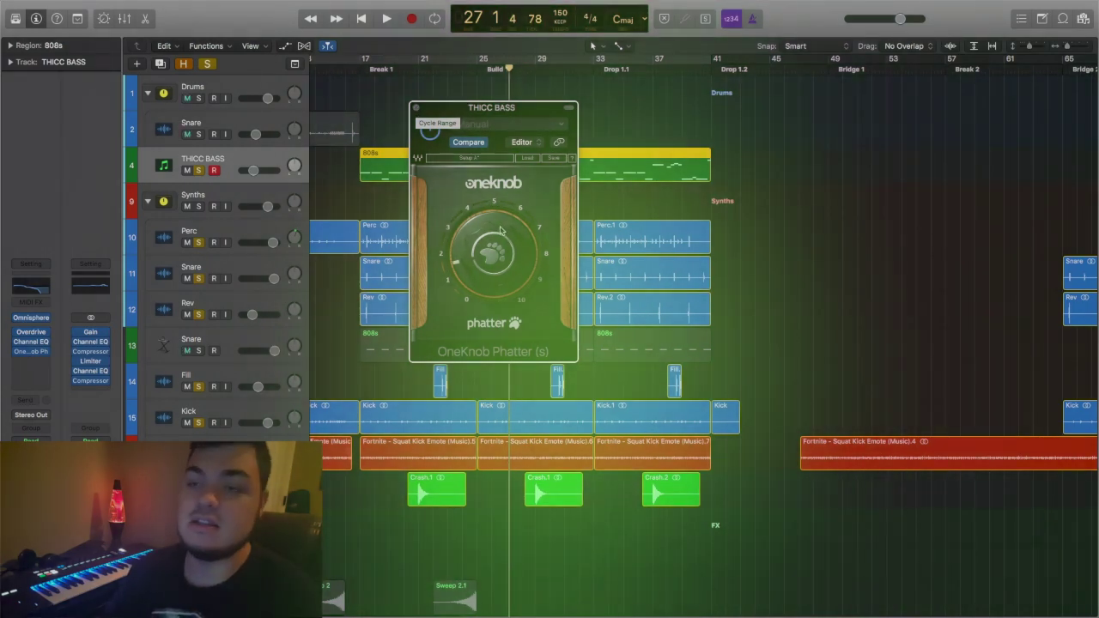
{"action": "mouse_move", "coordinate": [491, 243]}
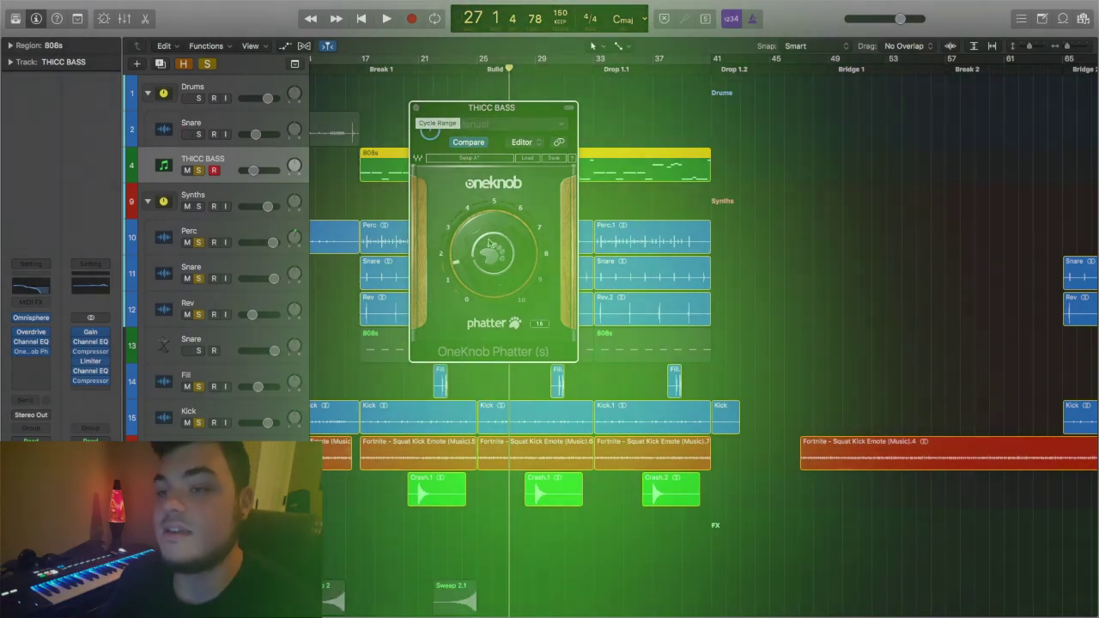
{"action": "left_click", "coordinate": [417, 107]}
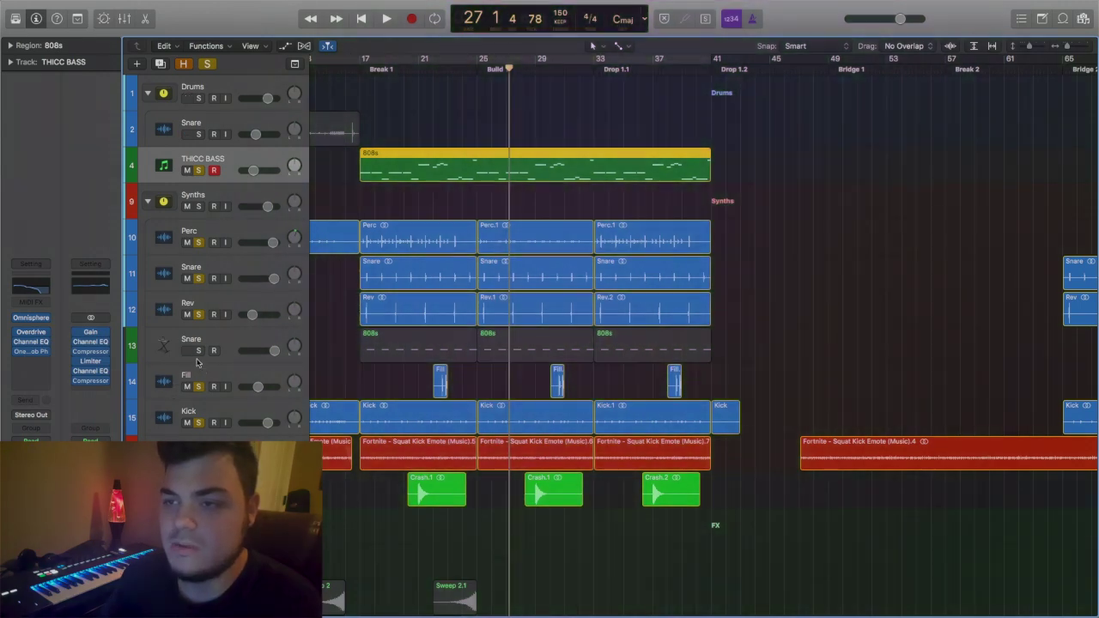
- Solo the software instrument Snare and the Drums group's Snare as well, with the playhead placed at bar 9
{"action": "left_click", "coordinate": [196, 352]}
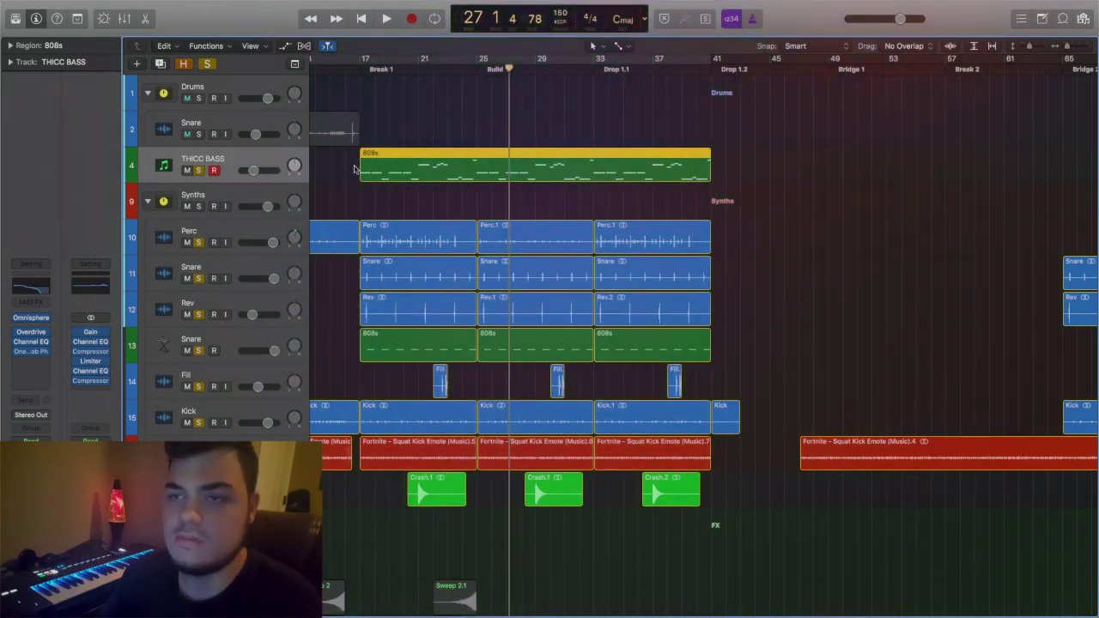
{"action": "left_click_drag", "start_coordinate": [359, 71], "coordinate": [397, 92]}
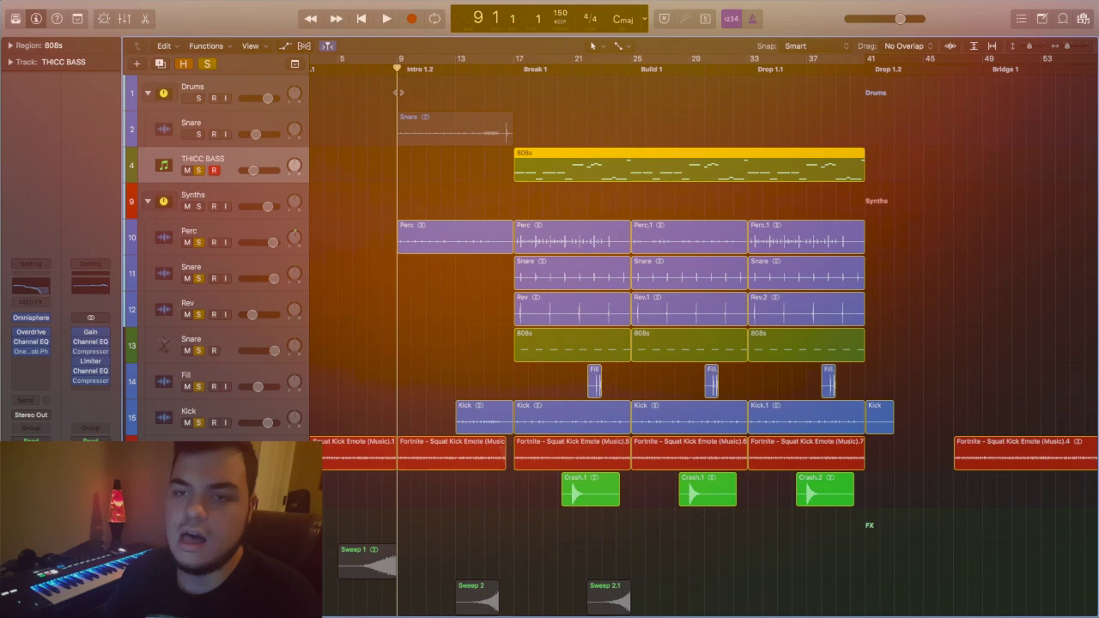
{"action": "left_click", "coordinate": [200, 135]}
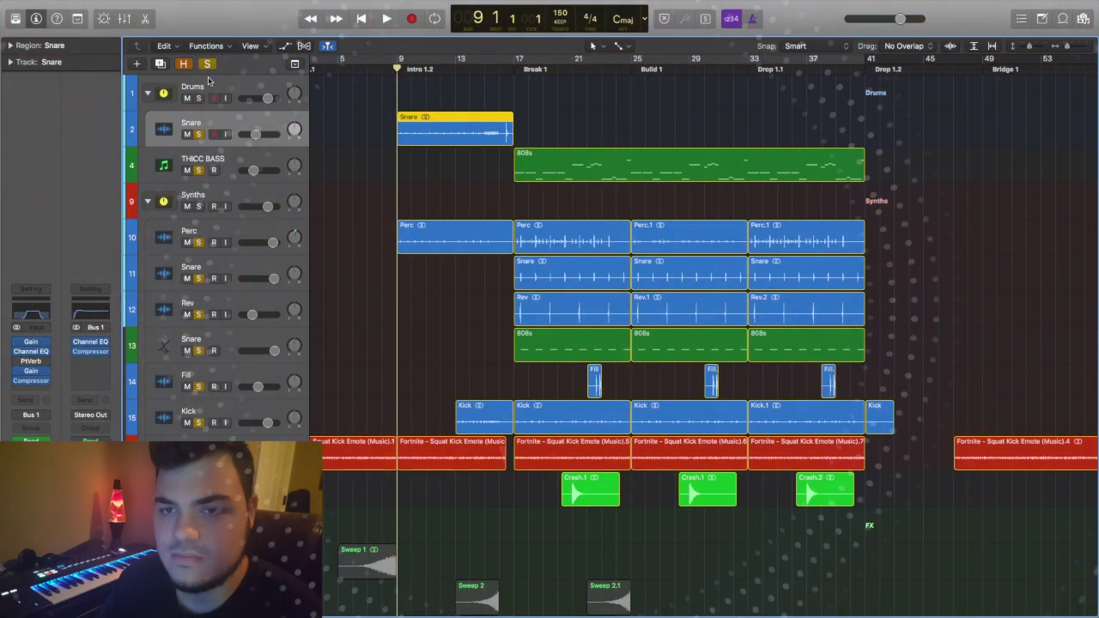
- Play Intro 1.2 with only the Drums group's Snare soloed and examine its high-cut automation
{"action": "key", "text": "space"}
{"action": "left_click", "coordinate": [199, 134]}
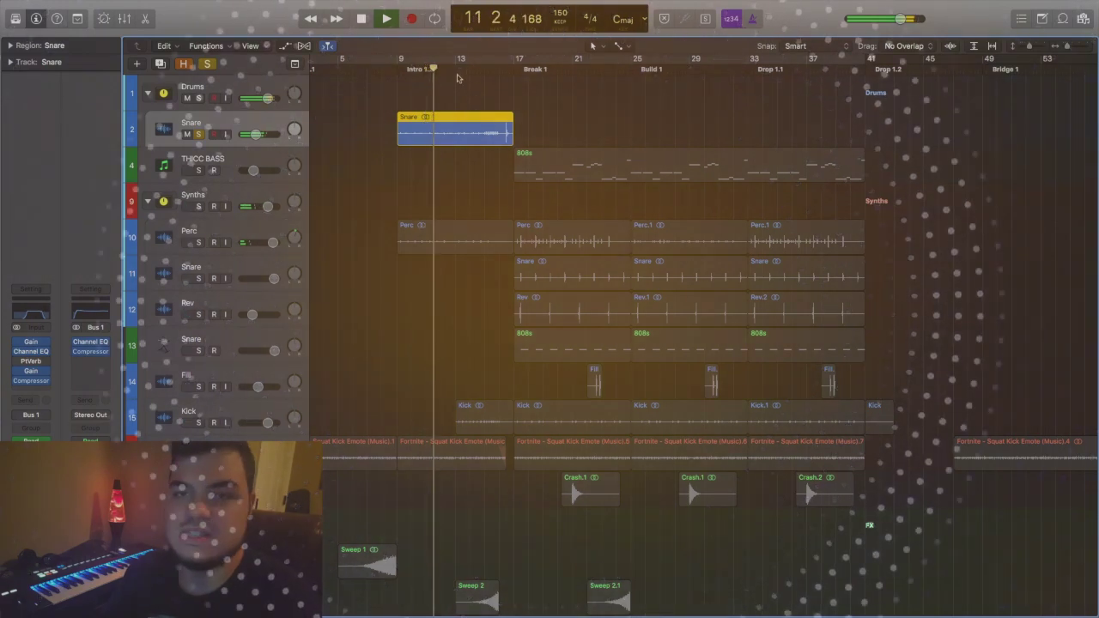
{"action": "key", "text": "a"}
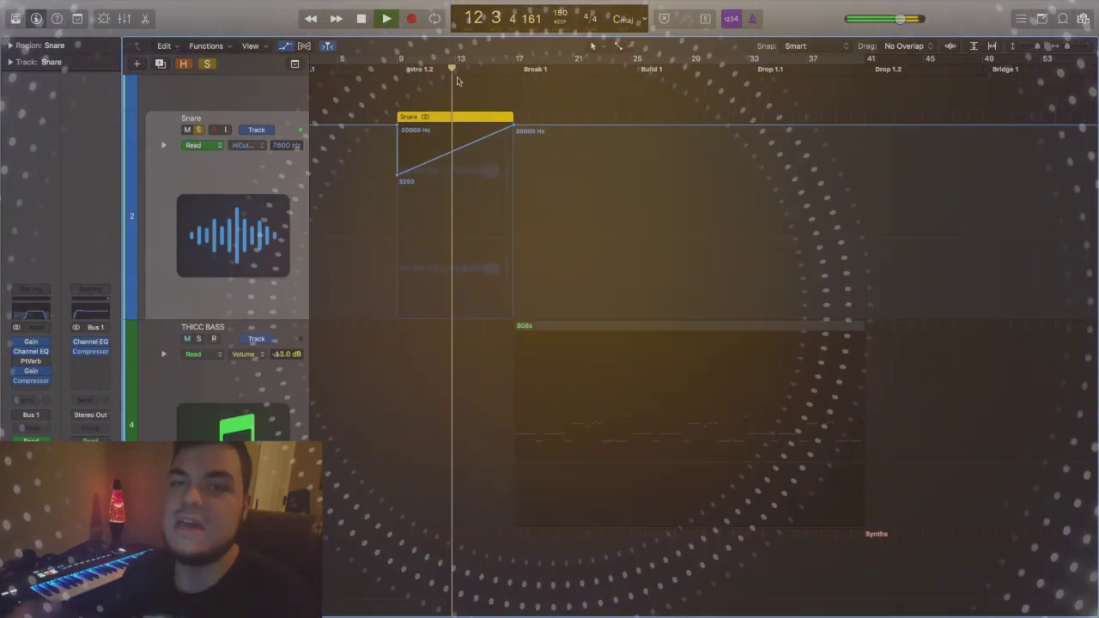
{"action": "scroll", "coordinate": [422, 256], "scroll_direction": "up", "scroll_amount": 2}
{"action": "key", "text": "a"}
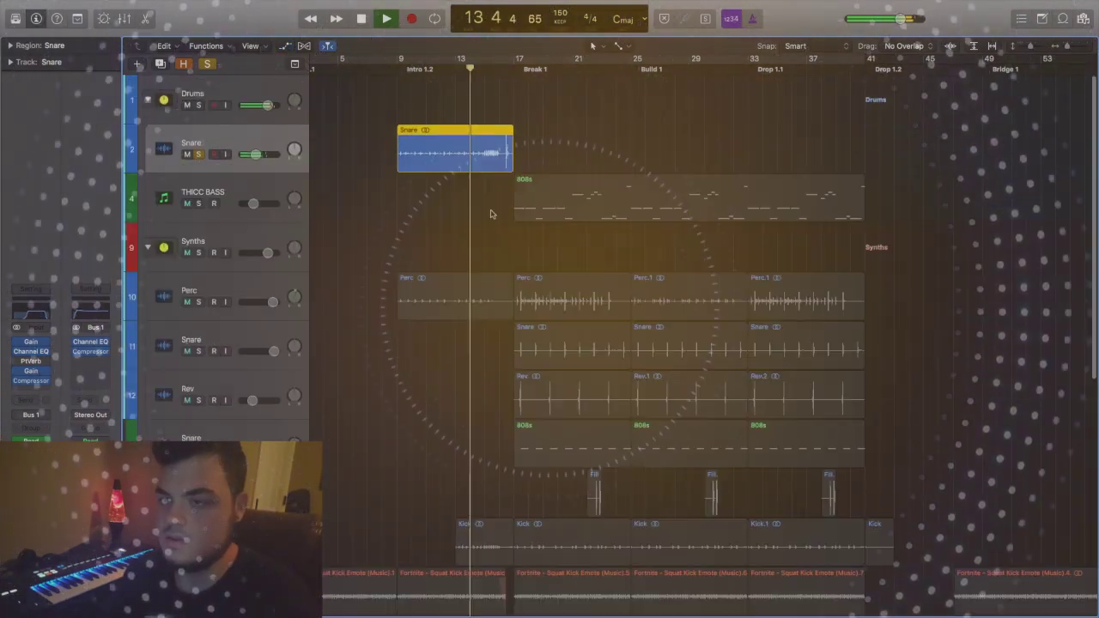
{"action": "key", "text": "a"}
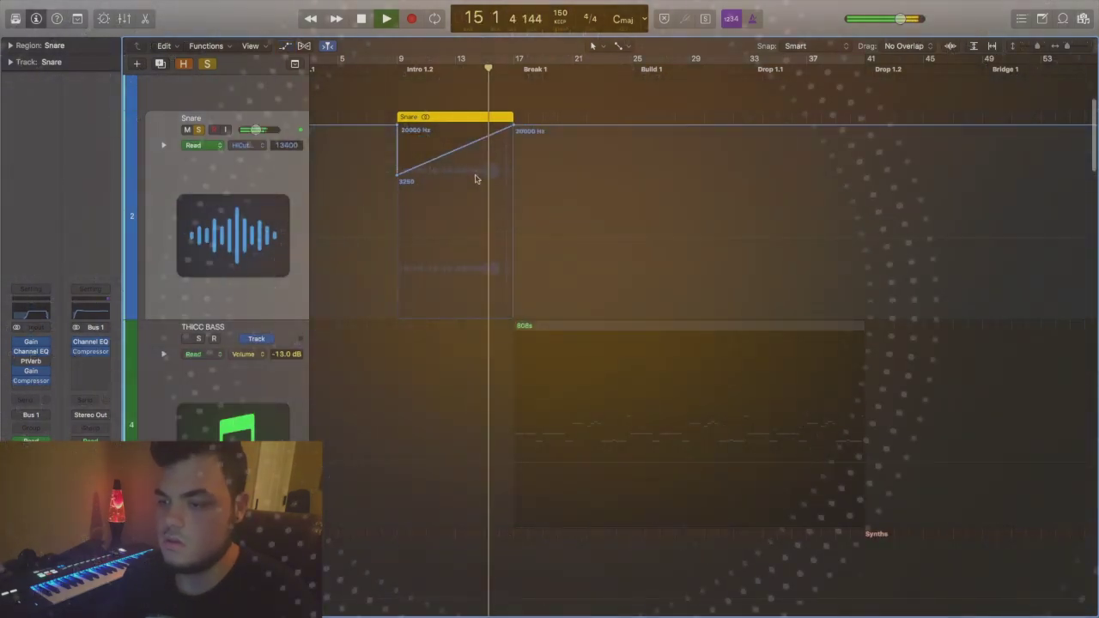
{"action": "key", "text": "a"}
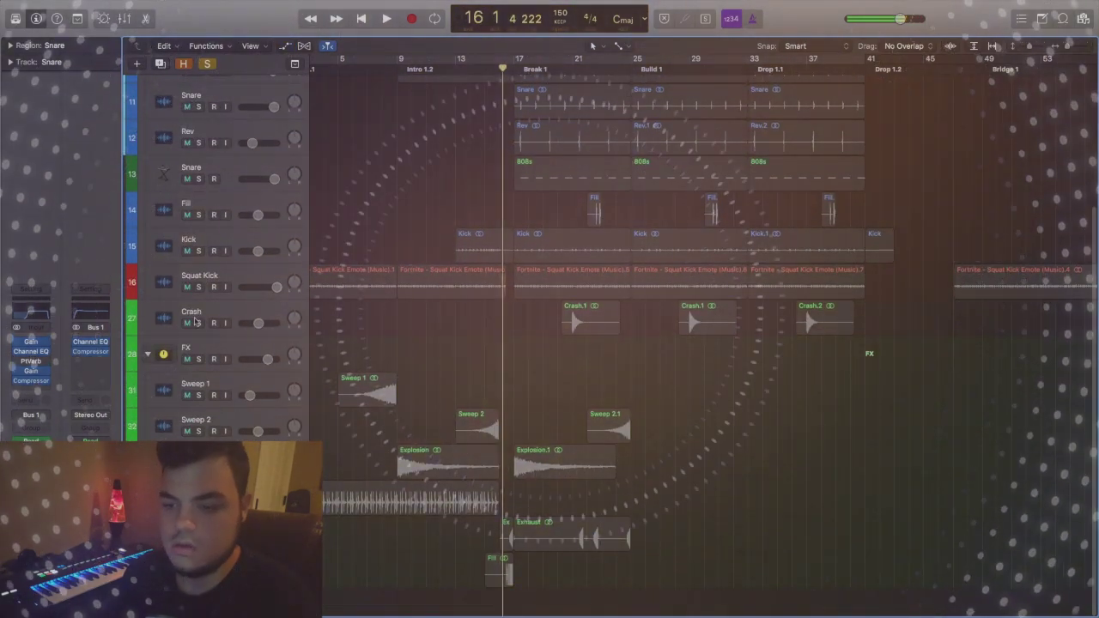
- Solo the Squat Kick, Jungle, Explosion, Sweep 2 and Sweep 1 tracks and play Intro 1.2
{"action": "left_click", "coordinate": [199, 287]}
{"action": "left_click", "coordinate": [199, 504]}
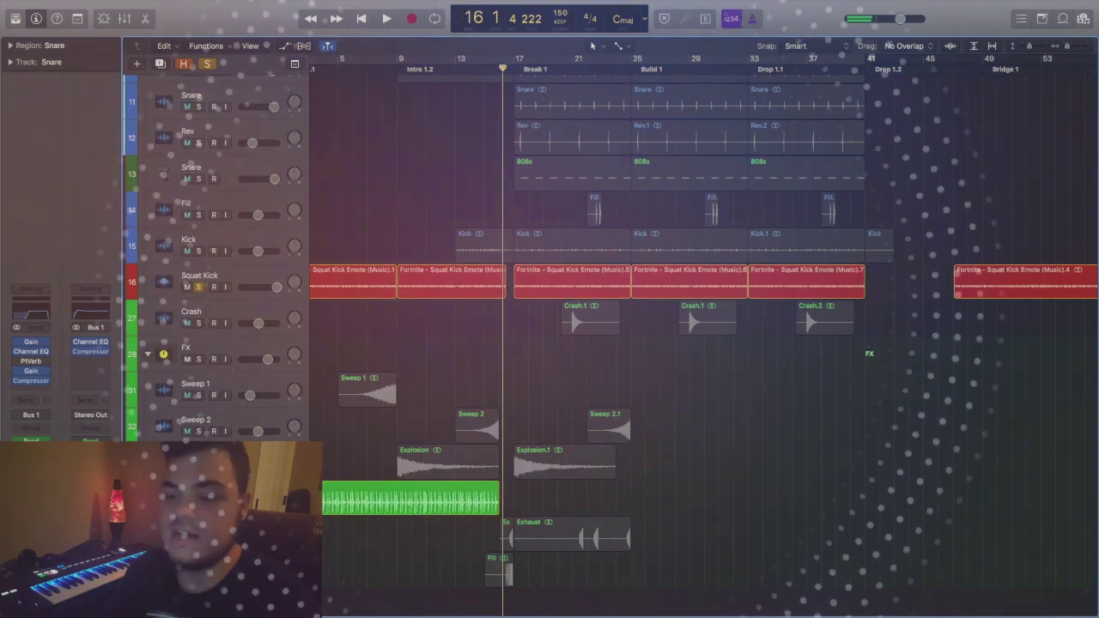
{"action": "scroll", "coordinate": [601, 344], "scroll_direction": "up", "scroll_amount": 3}
{"action": "scroll", "coordinate": [601, 343], "scroll_direction": "down", "scroll_amount": 3}
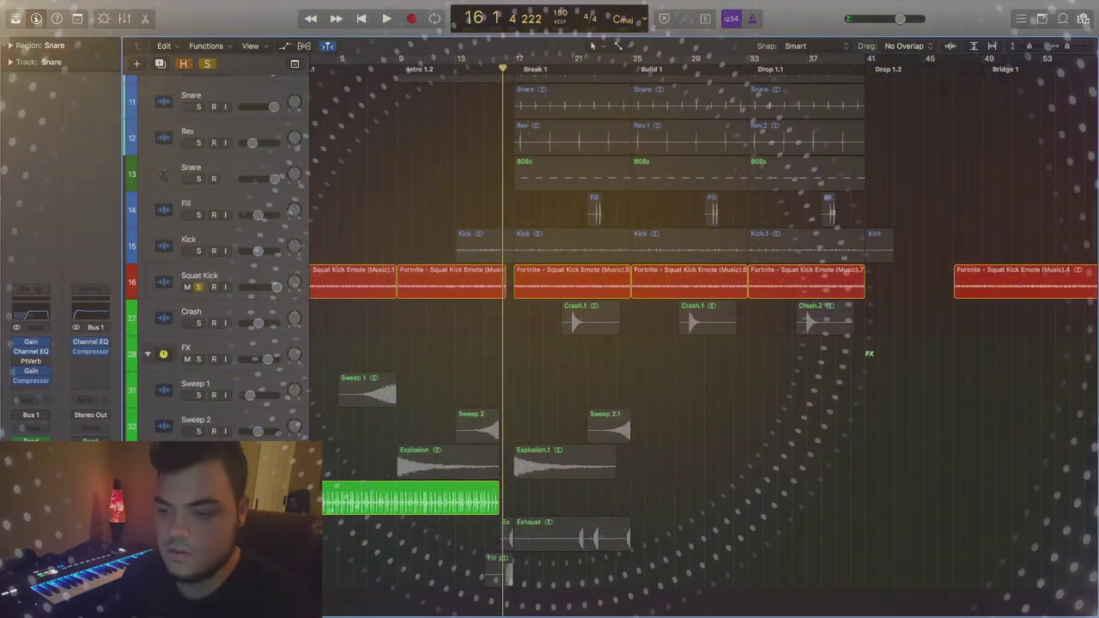
{"action": "left_click", "coordinate": [198, 467]}
{"action": "left_click", "coordinate": [198, 431]}
{"action": "left_click", "coordinate": [198, 395]}
{"action": "key", "text": "space"}
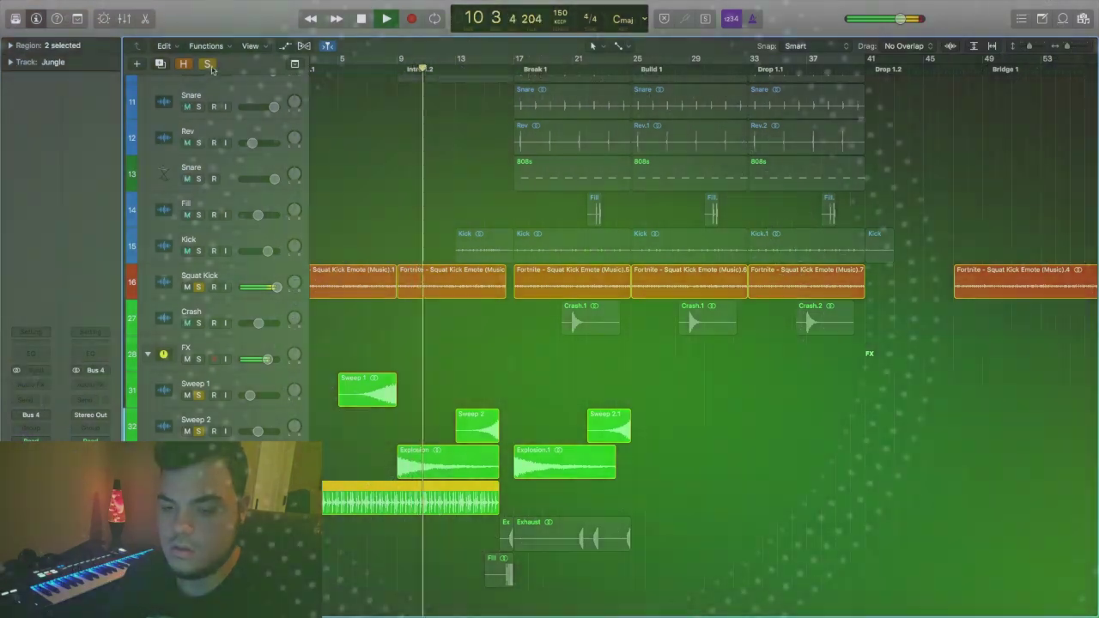
- Isolate the Jungle track during playback around bar 9, and clear all track solos
{"action": "key", "text": "ctrl+alt+super+s"}
{"action": "key", "text": "s"}
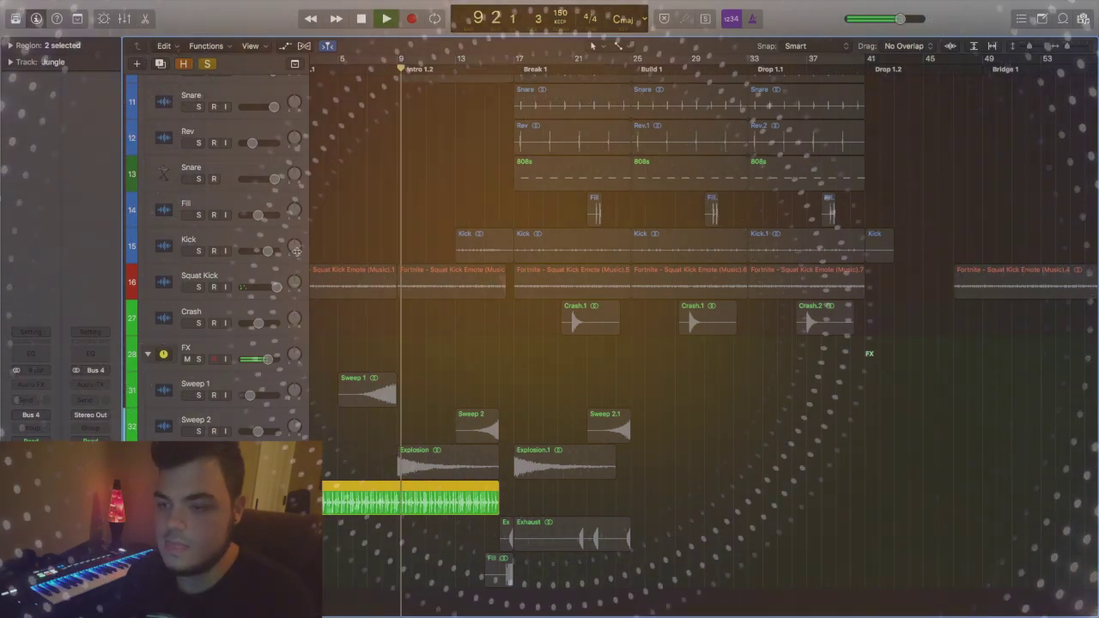
{"action": "left_click", "coordinate": [210, 67]}
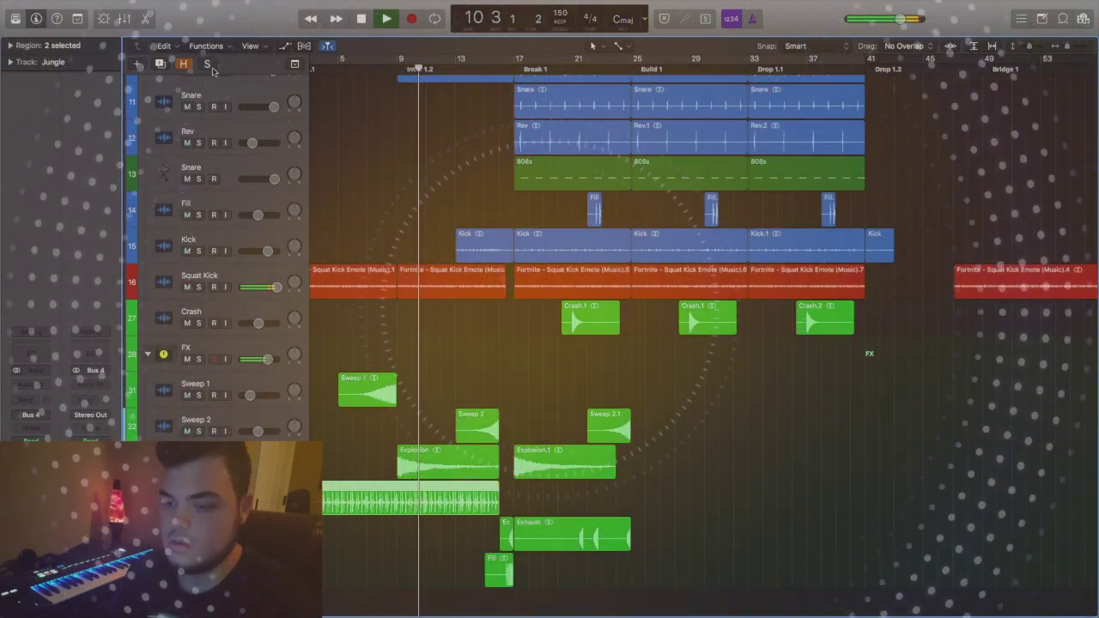
- Play the full mix from Intro 1.2 into Break 1 and set a cycle range from bar 1 to bar 41
{"action": "scroll", "coordinate": [350, 144], "scroll_direction": "up", "scroll_amount": 2}
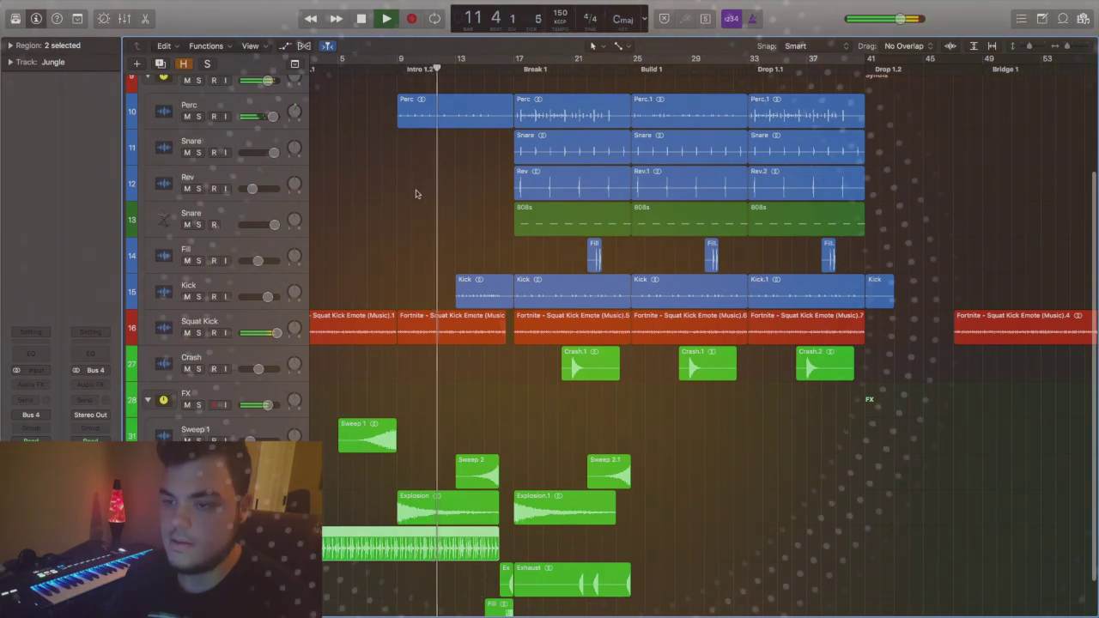
{"action": "scroll", "coordinate": [432, 155], "scroll_direction": "up", "scroll_amount": 5}
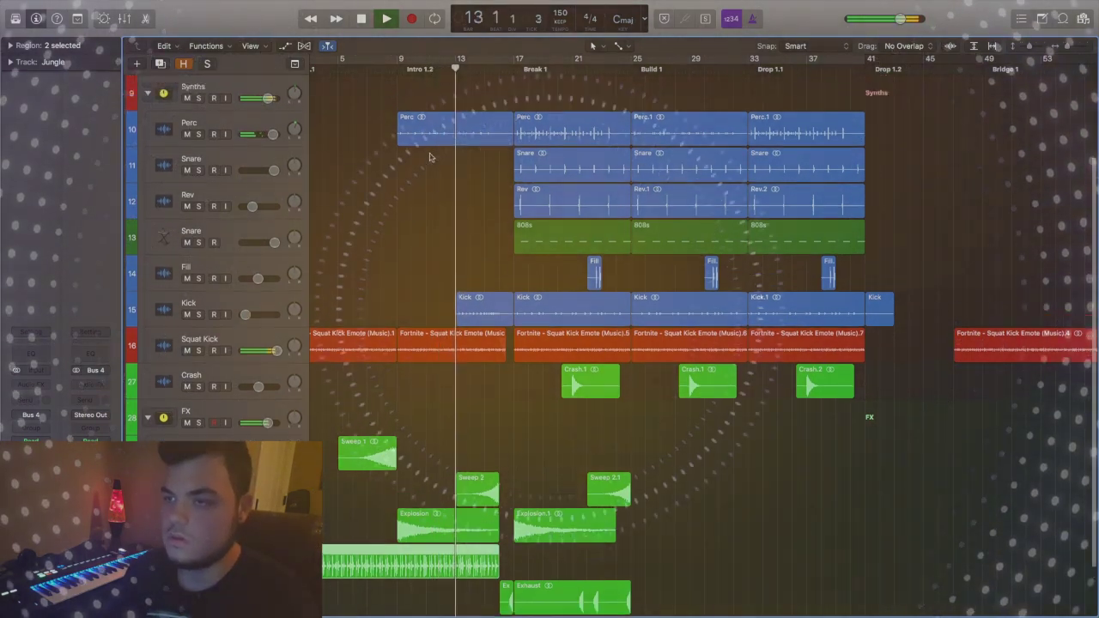
{"action": "scroll", "coordinate": [437, 197], "scroll_direction": "down", "scroll_amount": 5}
{"action": "scroll", "coordinate": [435, 196], "scroll_direction": "down", "scroll_amount": 2}
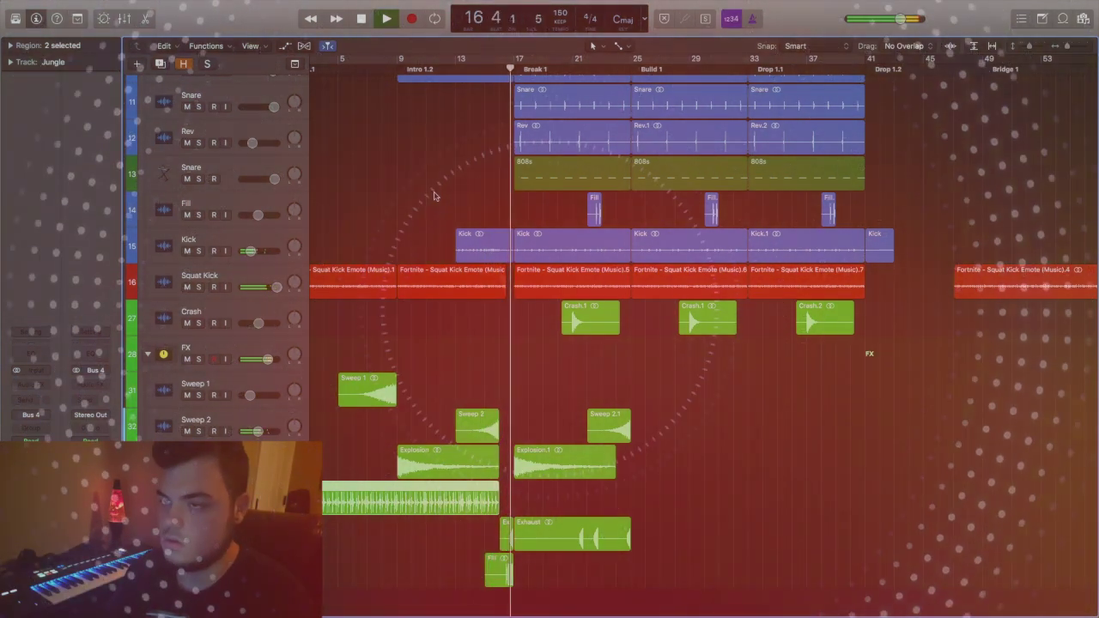
{"action": "scroll", "coordinate": [433, 196], "scroll_direction": "up", "scroll_amount": 8}
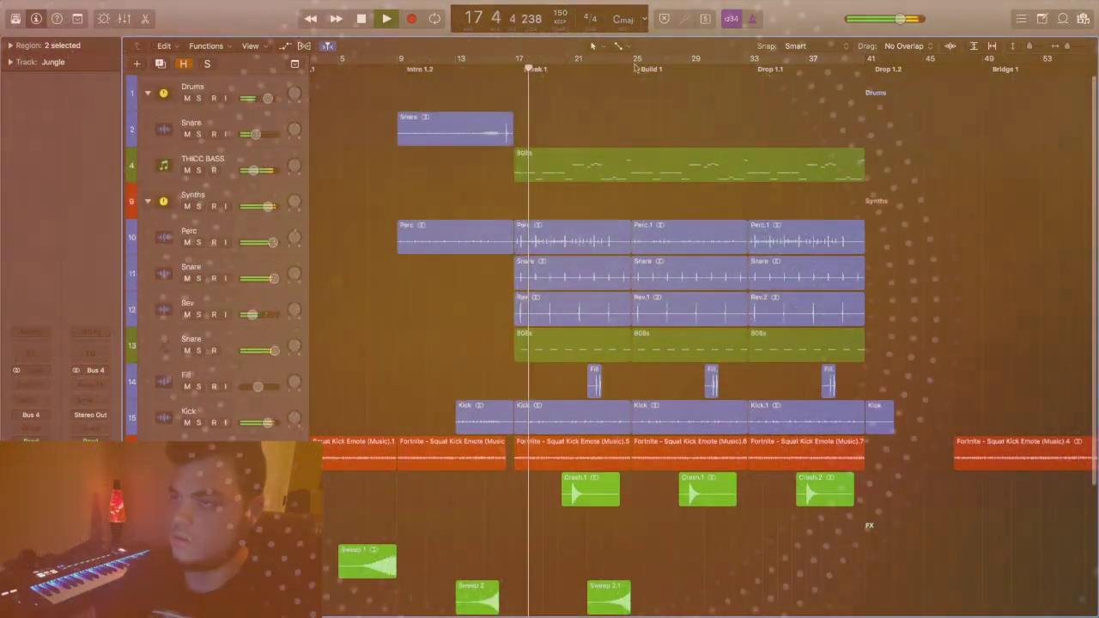
{"action": "left_click_drag", "start_coordinate": [636, 66], "coordinate": [637, 63]}
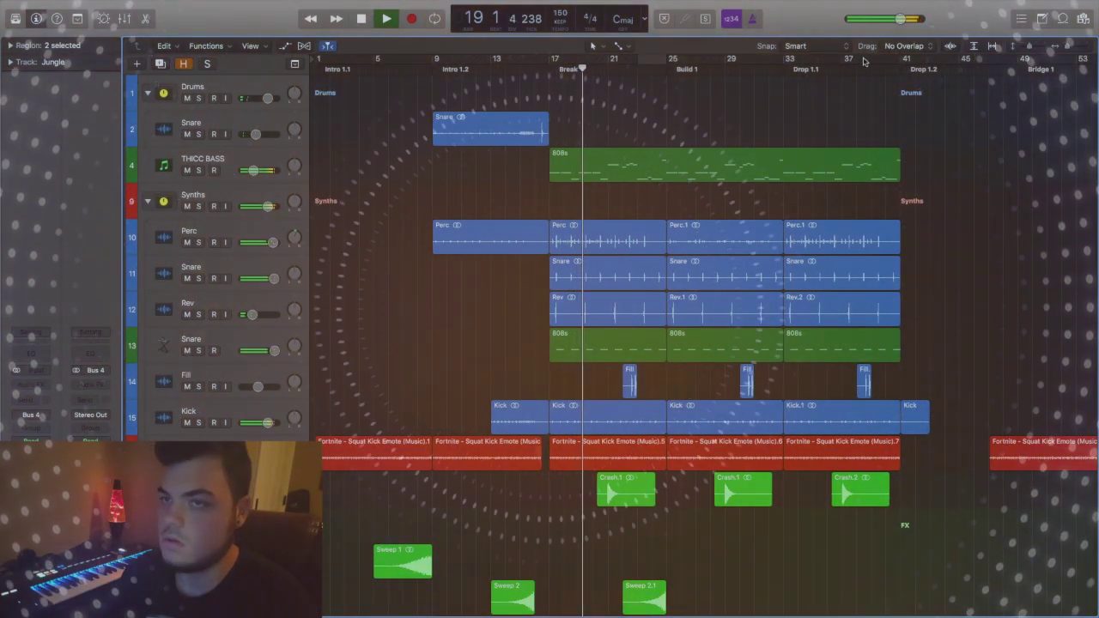
{"action": "left_click_drag", "start_coordinate": [903, 60], "coordinate": [314, 49]}
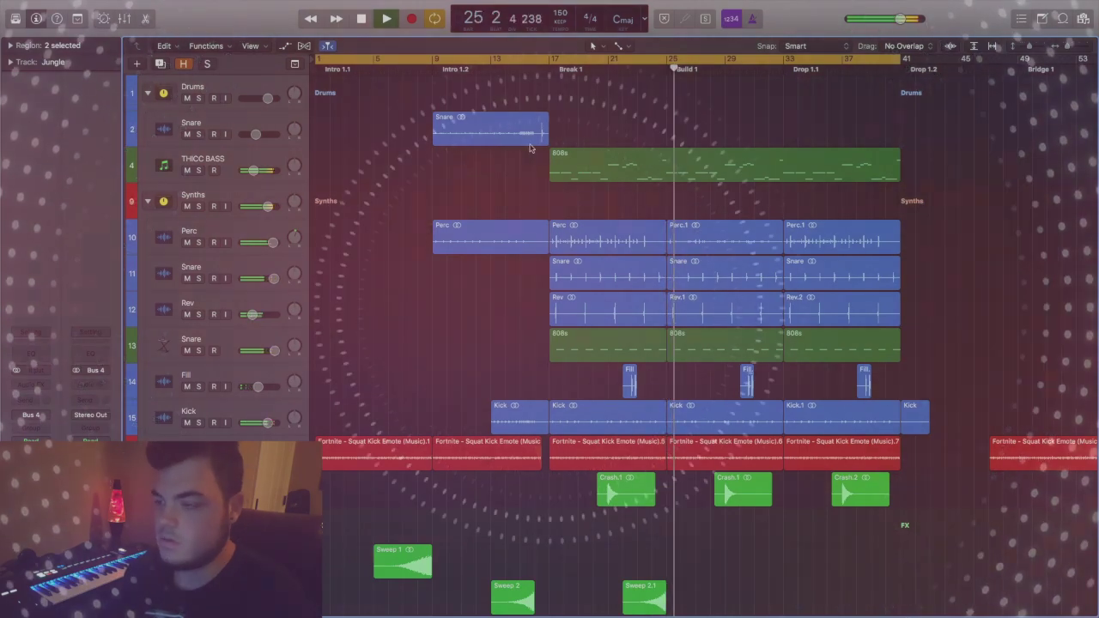
- Listen to the full arrangement through Build 1 and Drop 1.1 while reviewing all tracks, and stop playback when the cycle restarts
{"action": "scroll", "coordinate": [637, 270], "scroll_direction": "down", "scroll_amount": 2}
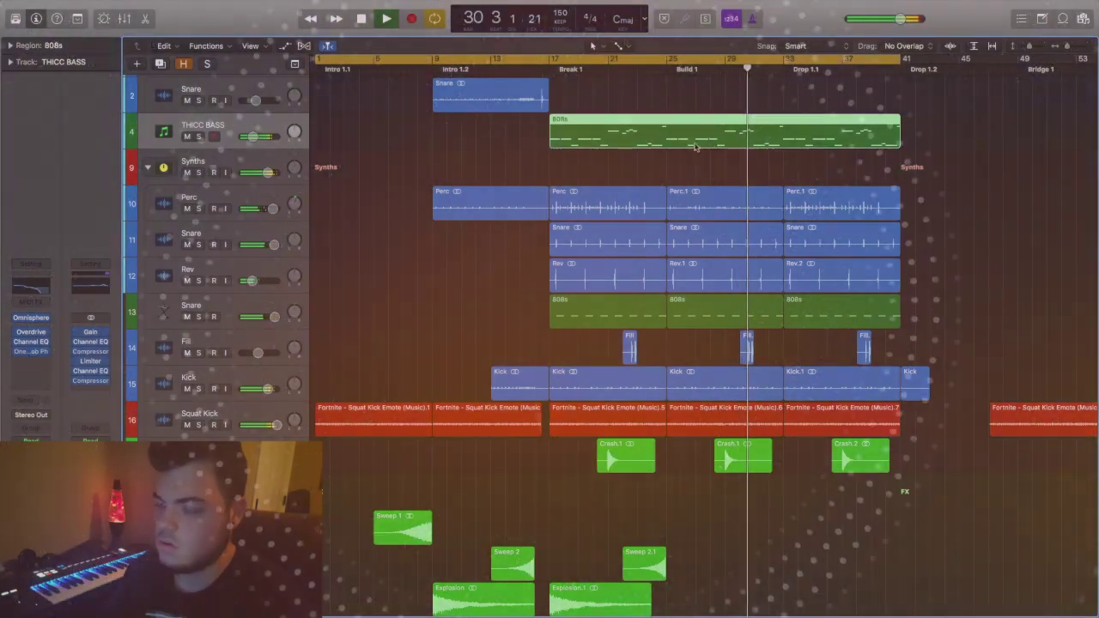
{"action": "scroll", "coordinate": [516, 134], "scroll_direction": "up", "scroll_amount": 2}
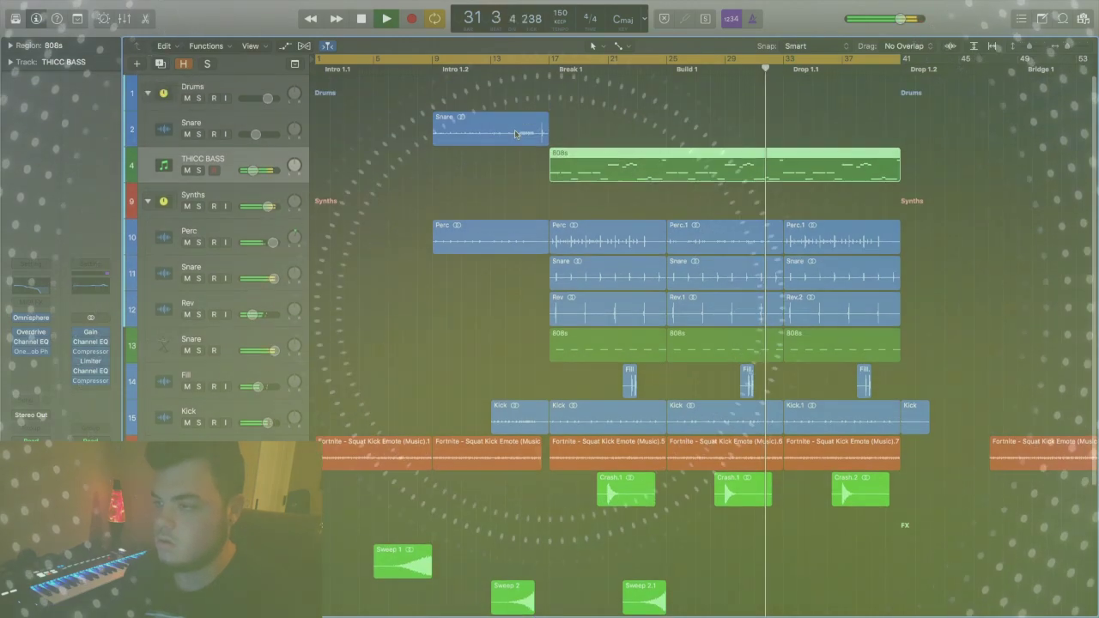
{"action": "scroll", "coordinate": [516, 134], "scroll_direction": "down", "scroll_amount": 5}
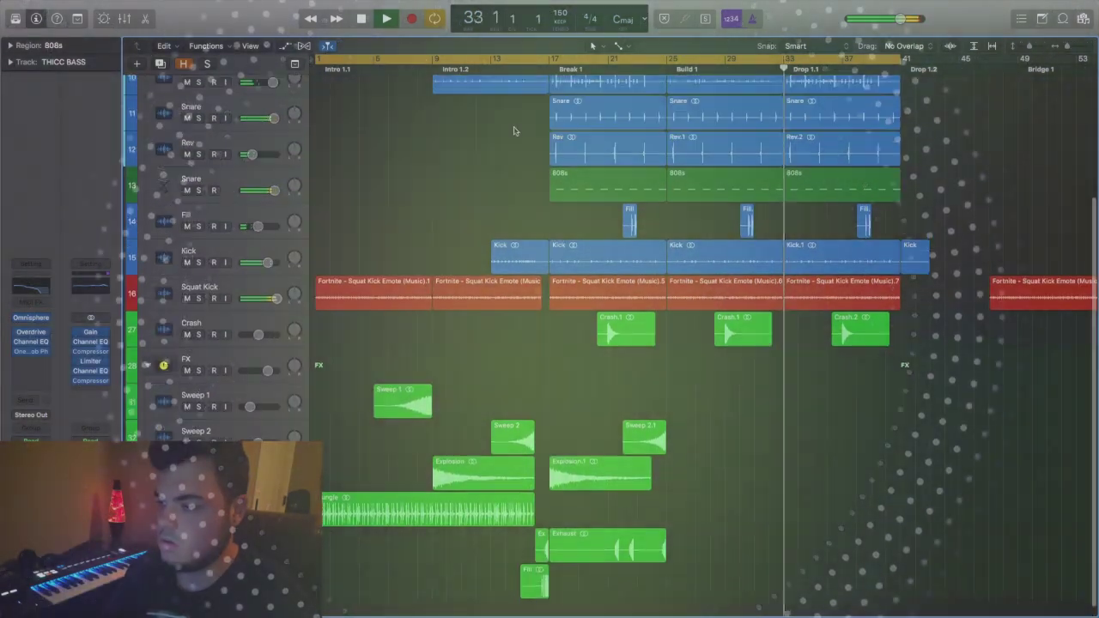
{"action": "scroll", "coordinate": [514, 132], "scroll_direction": "up", "scroll_amount": 5}
{"action": "scroll", "coordinate": [515, 128], "scroll_direction": "down", "scroll_amount": 3}
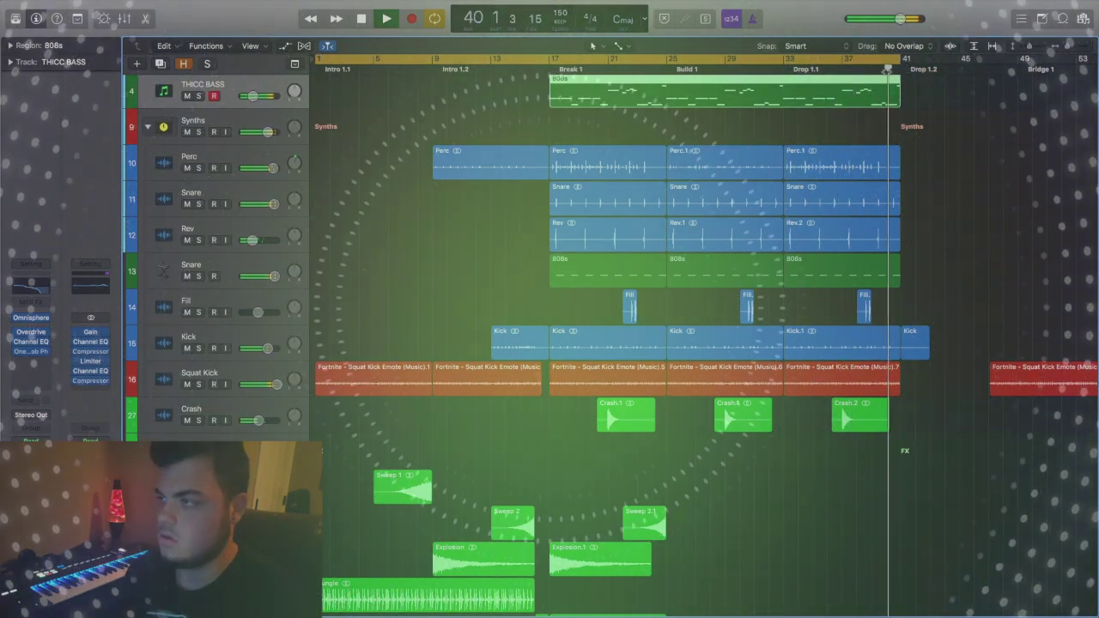
{"action": "key", "text": "space"}
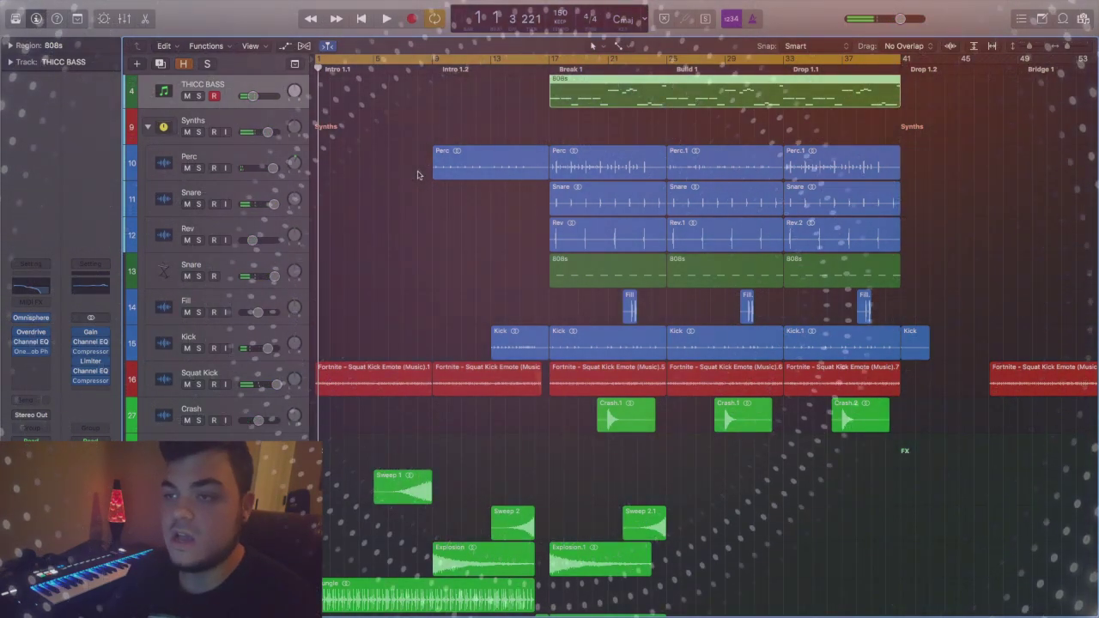
{"action": "scroll", "coordinate": [438, 193], "scroll_direction": "down", "scroll_amount": 3}
{"action": "scroll", "coordinate": [465, 217], "scroll_direction": "up", "scroll_amount": 6}
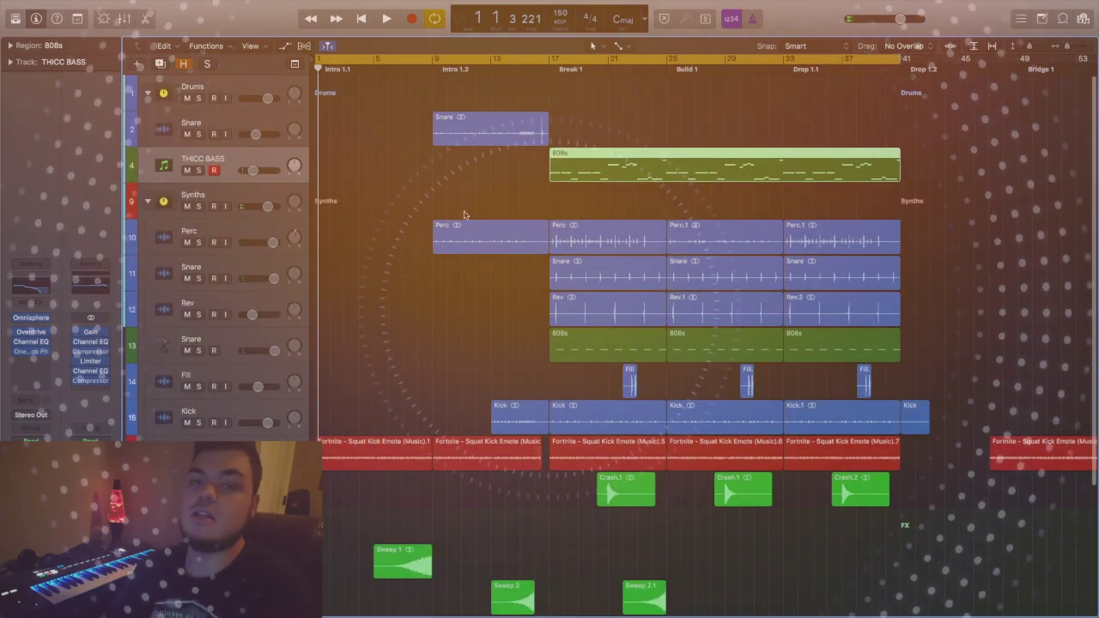